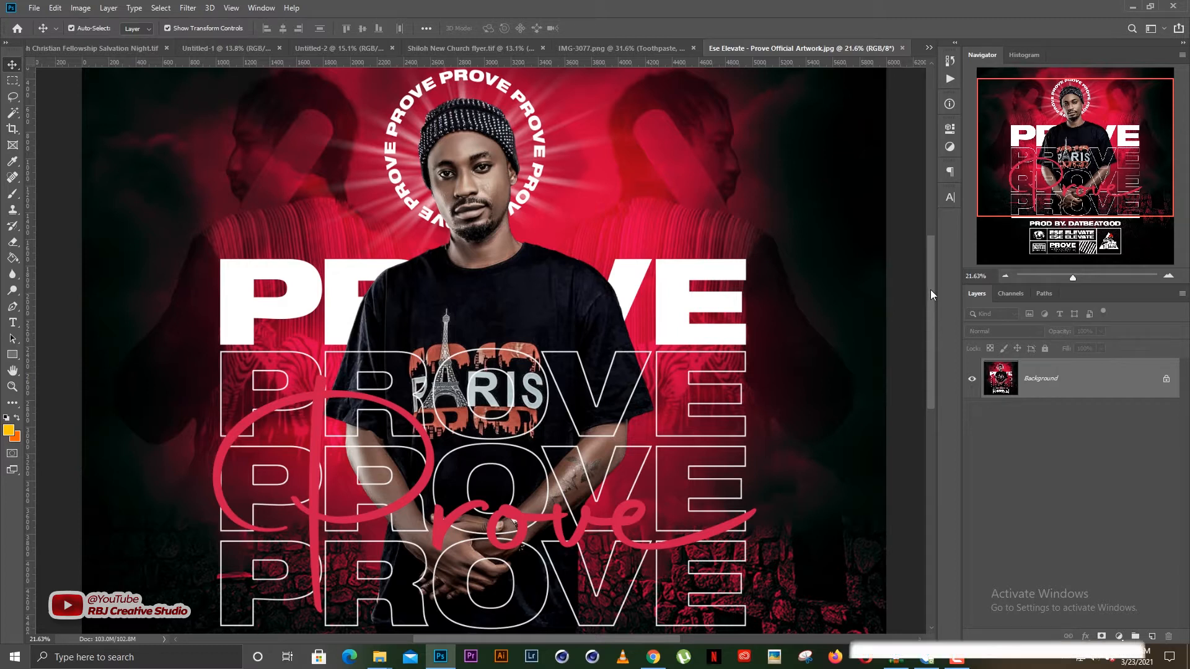
# - Examine the finished PROVE cover artwork, from the ring of text around the head to the credits block
pyautogui.moveTo(930, 289); pyautogui.dragTo(930, 275)
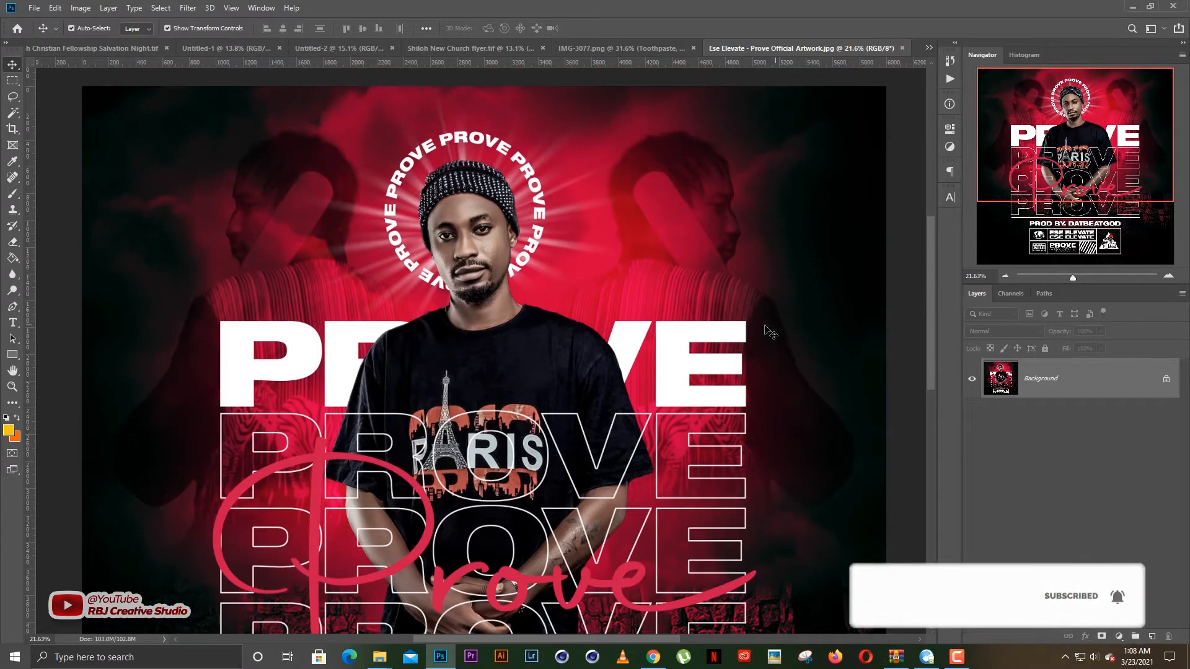
pyautogui.scroll(-1, 455, 265)
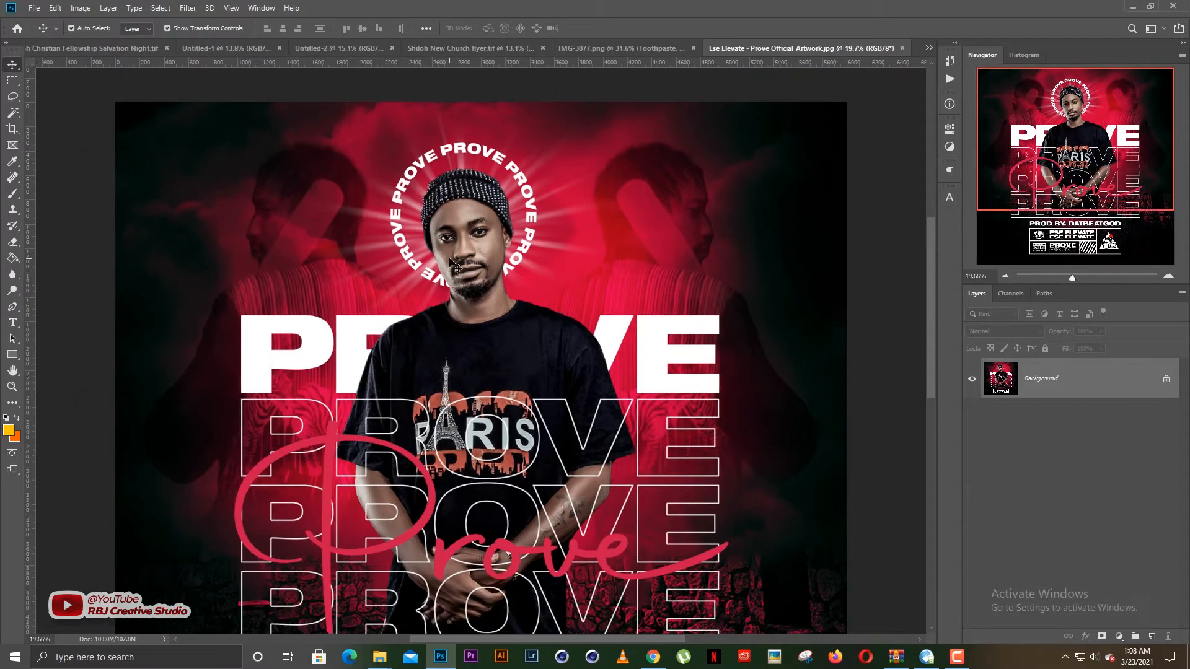
pyautogui.scroll(-3, 454, 265)
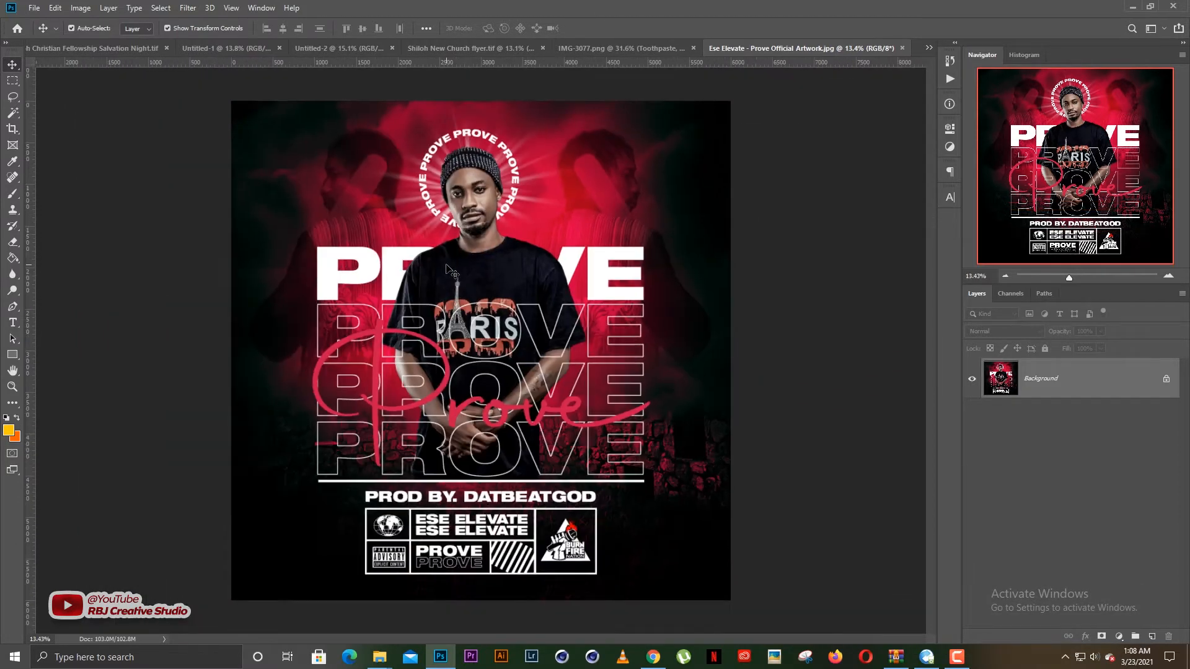
pyautogui.scroll(1, 452, 254)
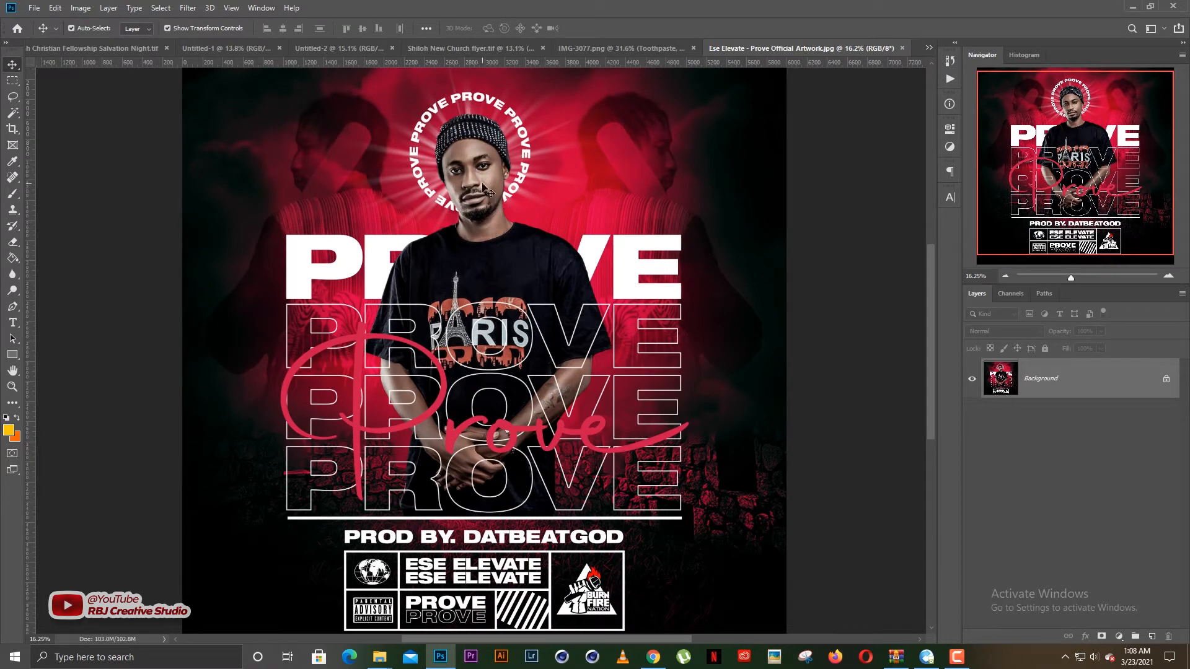
pyautogui.scroll(1, 465, 142)
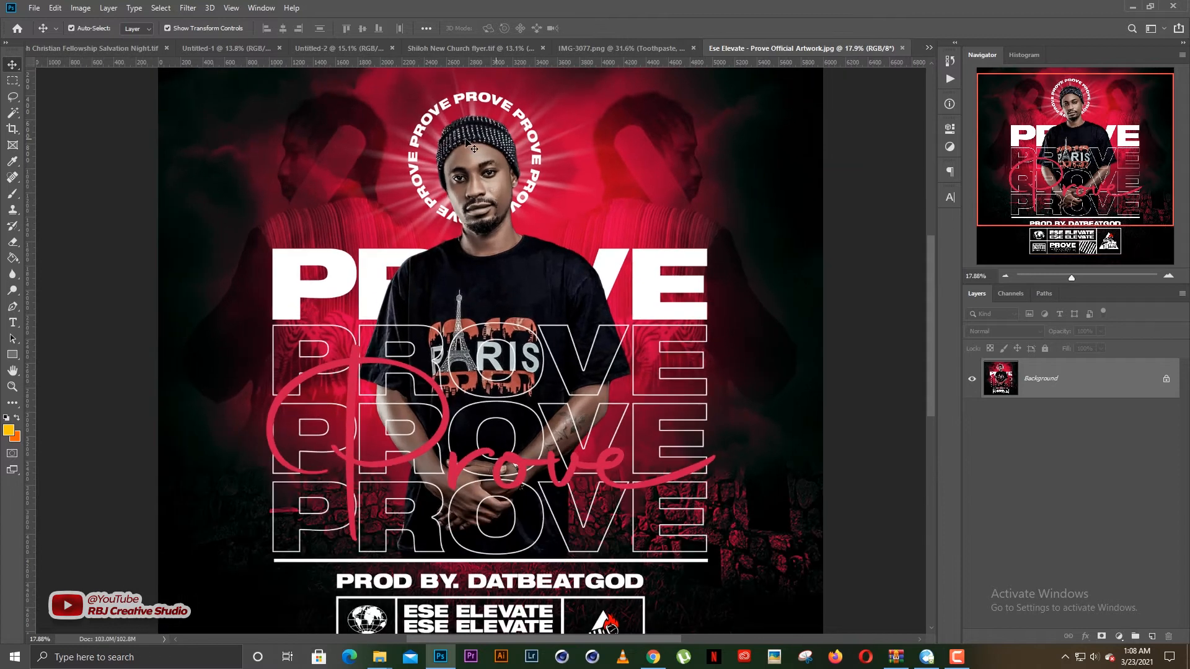
# - Create a new 20 x 20 inch document at 300 pixels/inch in RGB Color with a white background
pyautogui.click(32, 9)
pyautogui.click(42, 22)
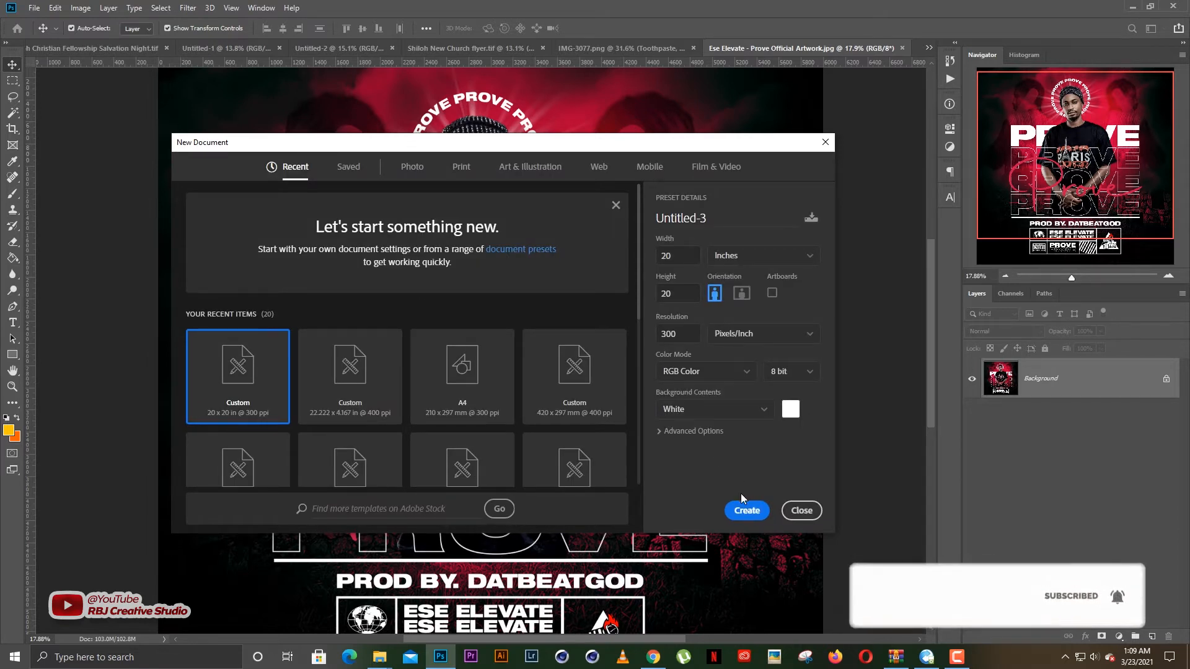
pyautogui.click(747, 511)
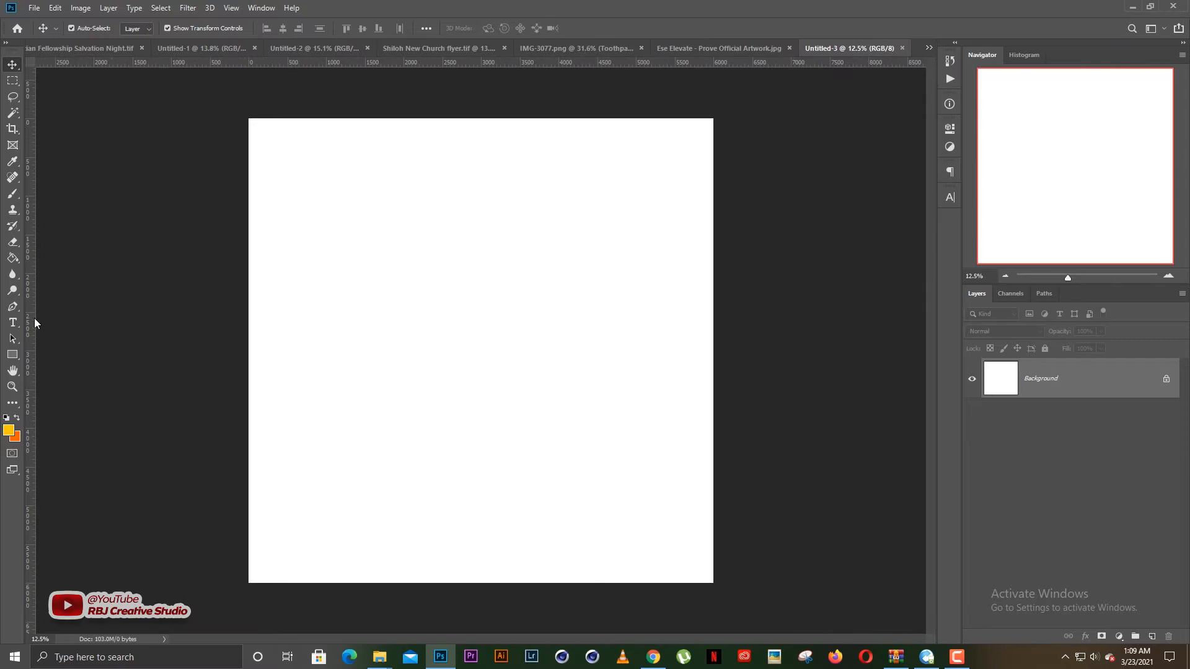
# - Place one vertical and one horizontal guide crossing at the centre of the canvas
pyautogui.moveTo(34, 322); pyautogui.dragTo(483, 282)
pyautogui.moveTo(538, 62); pyautogui.dragTo(544, 350)
pyautogui.scroll(1, 463, 321)
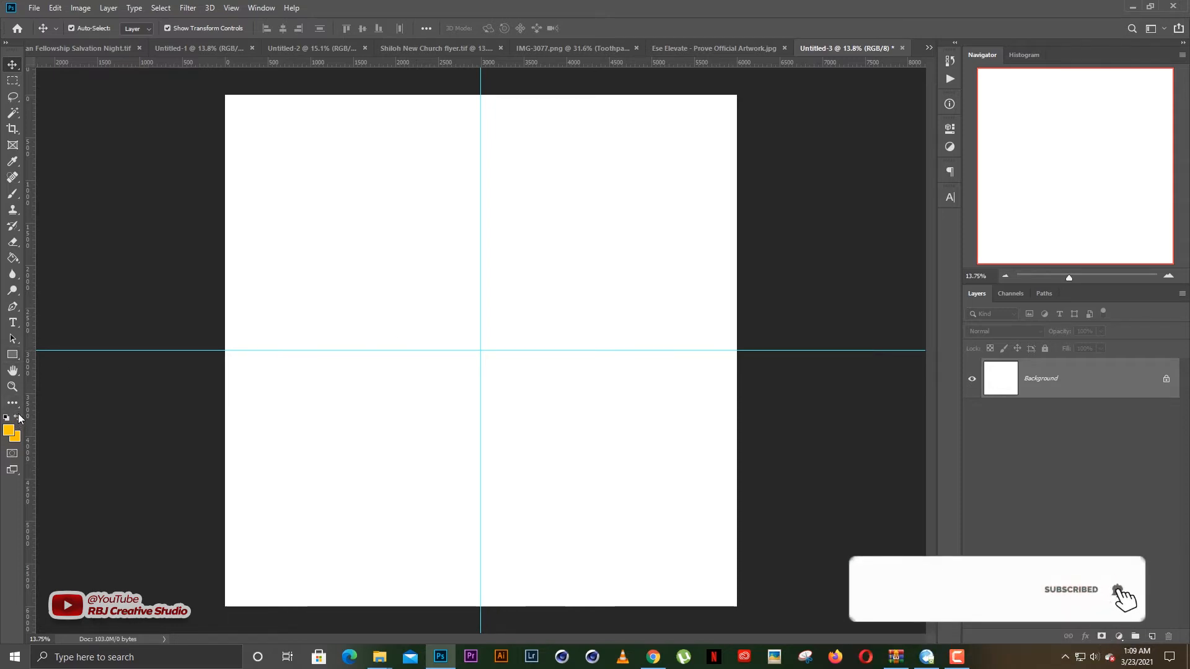
# - Swap the foreground and background colors and draw an orange rectangle of about 6146 x 6110 px covering the whole canvas
pyautogui.click(17, 418)
pyautogui.click(13, 356)
pyautogui.moveTo(219, 91); pyautogui.dragTo(742, 611)
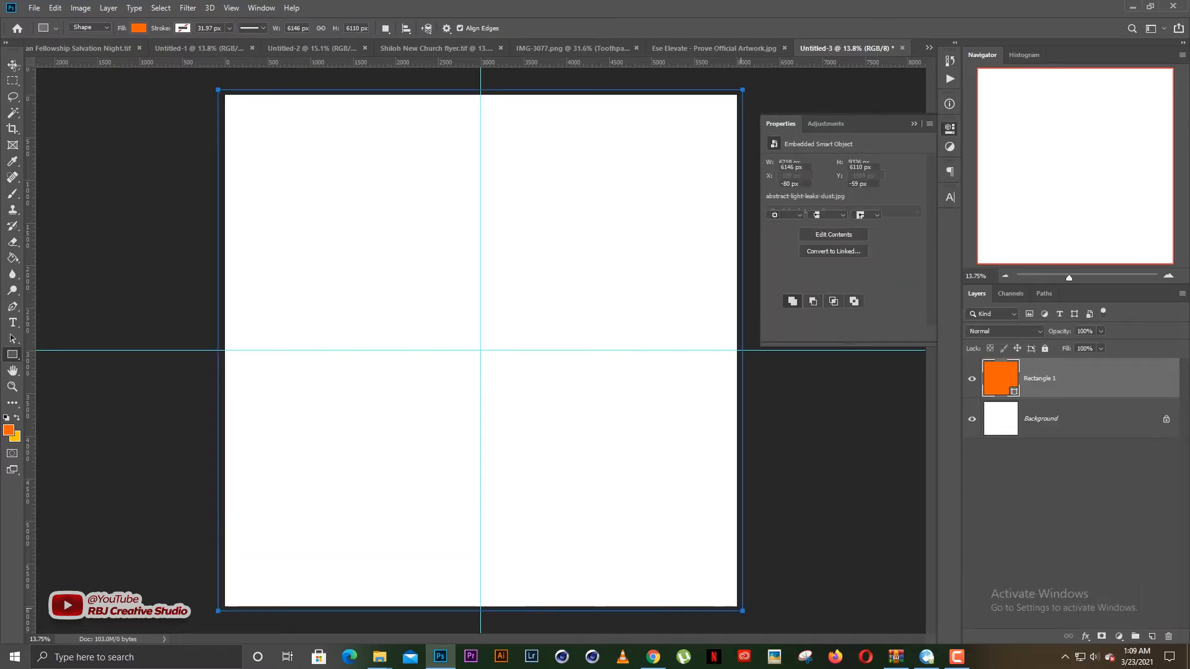
pyautogui.press('v')
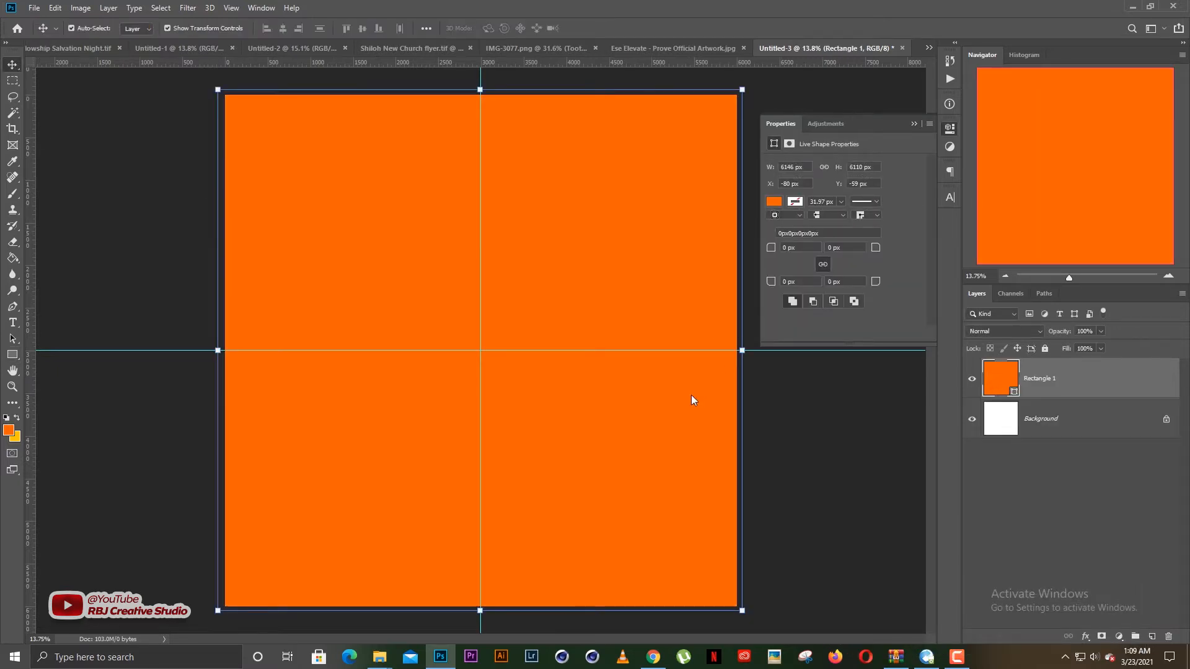
# - Change the rectangle's fill to dark red (#73001b) and lock its layer
pyautogui.doubleClick(1000, 378)
pyautogui.moveTo(941, 414); pyautogui.dragTo(942, 363)
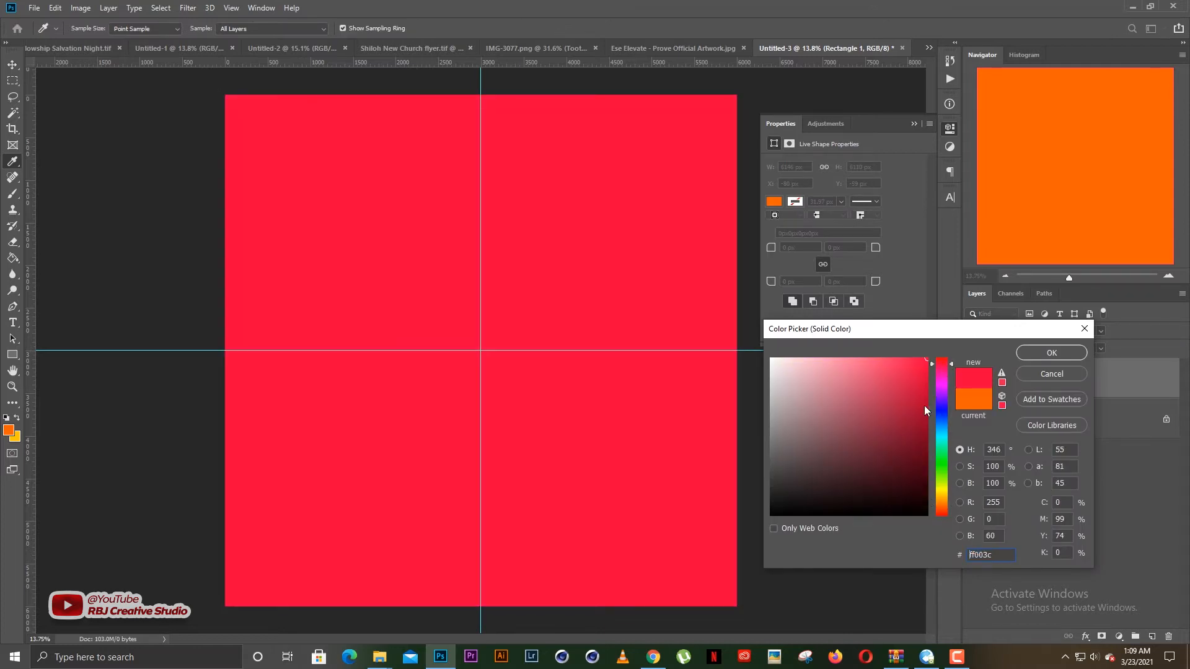
pyautogui.click(927, 444)
pyautogui.click(1035, 356)
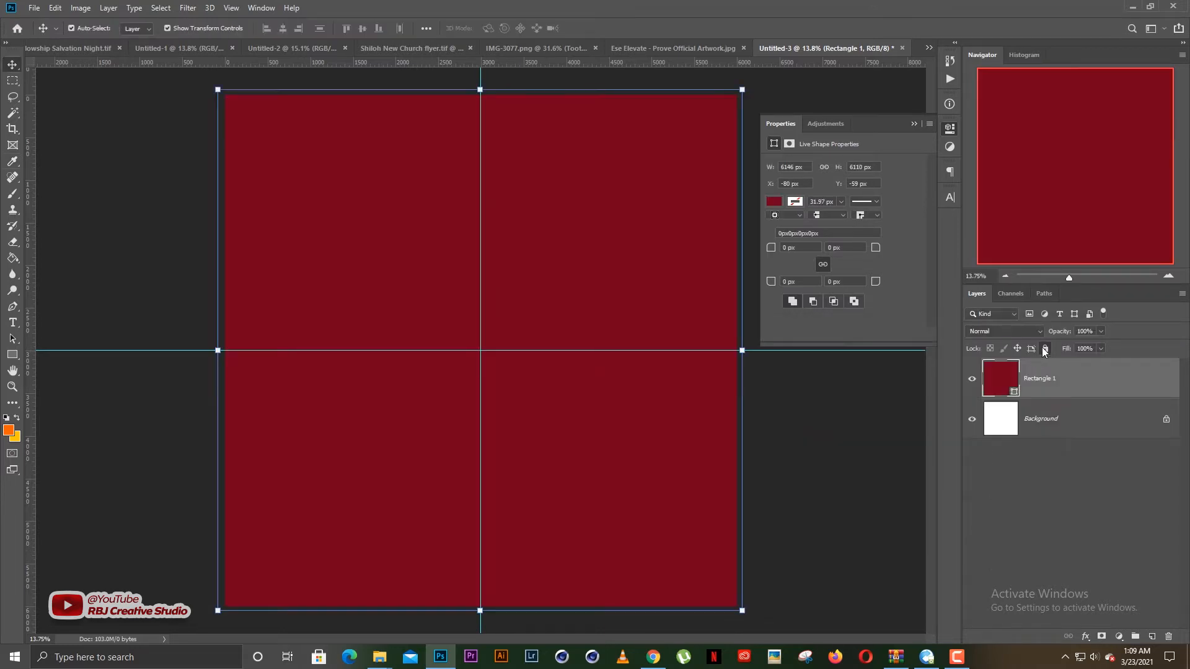
# - Draw a circle about 1738 px in diameter near the middle of the canvas with the Ellipse tool
pyautogui.click(13, 322)
pyautogui.scroll(3, 526, 334)
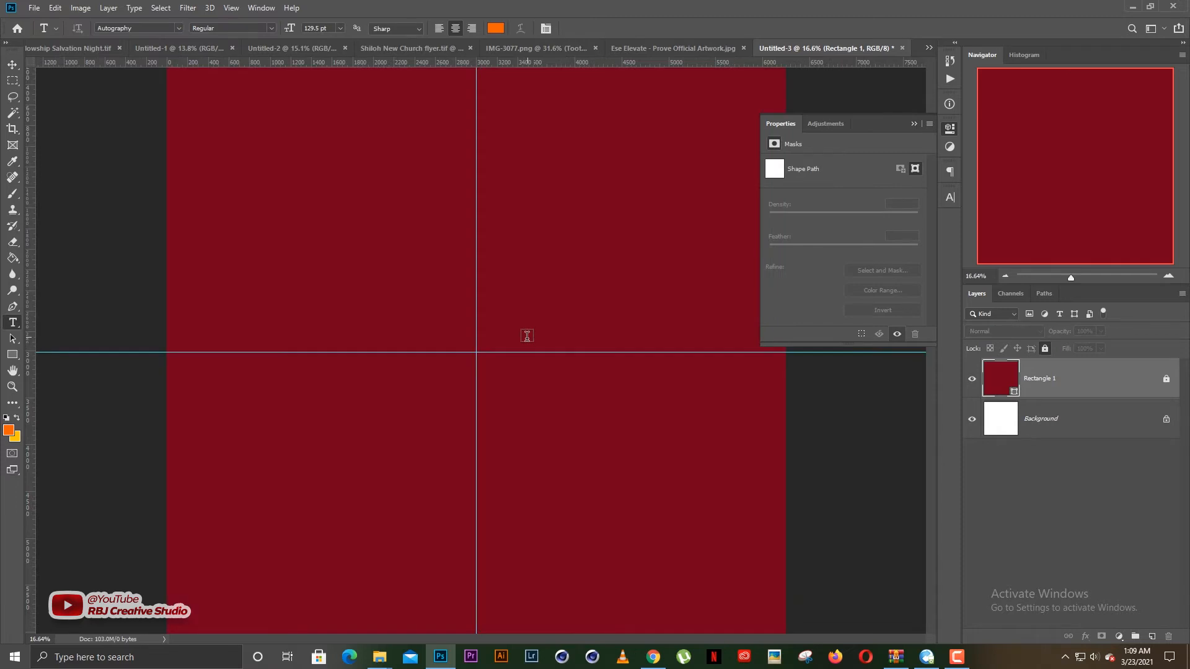
pyautogui.click(14, 355)
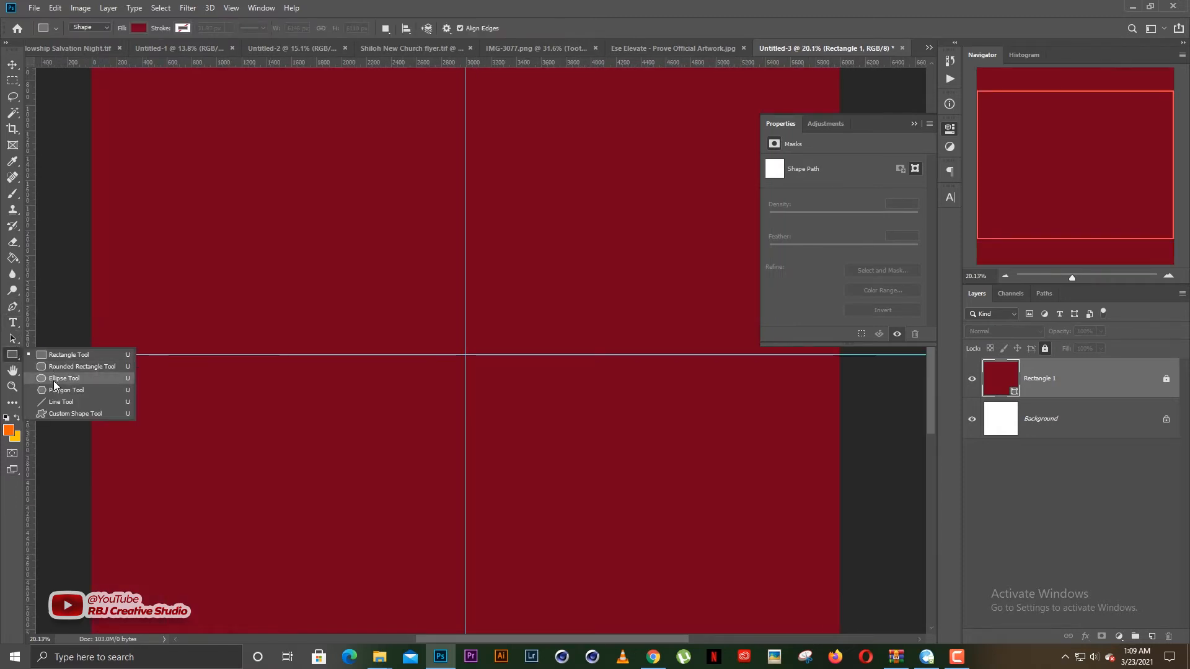
pyautogui.click(53, 379)
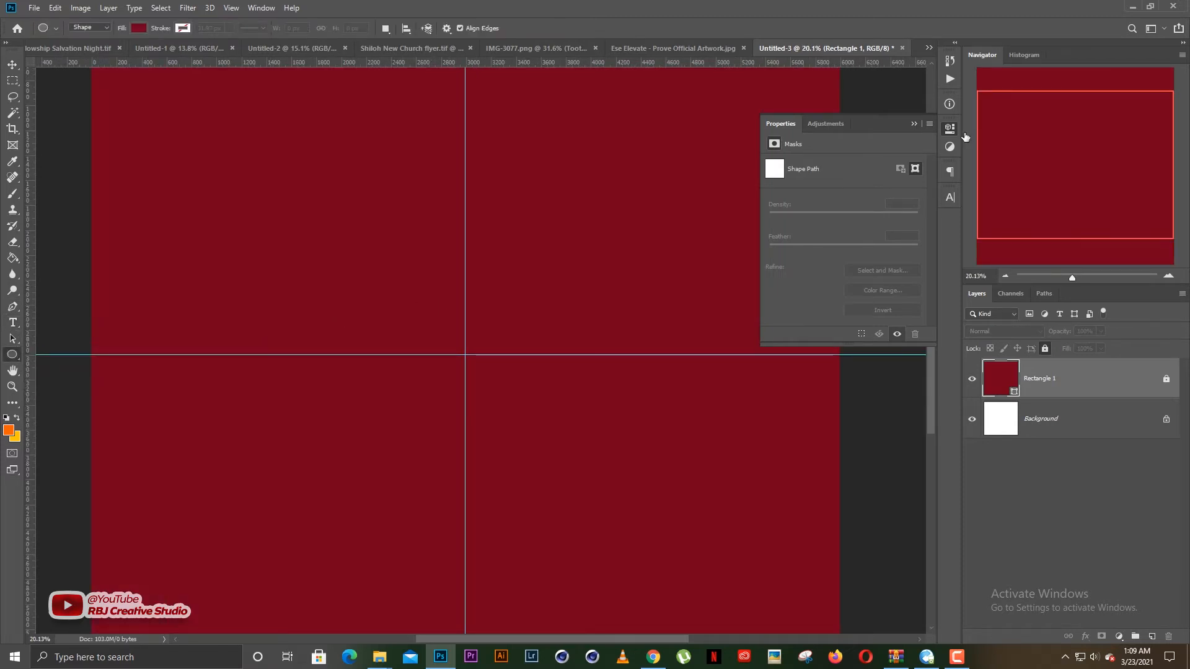
pyautogui.click(912, 122)
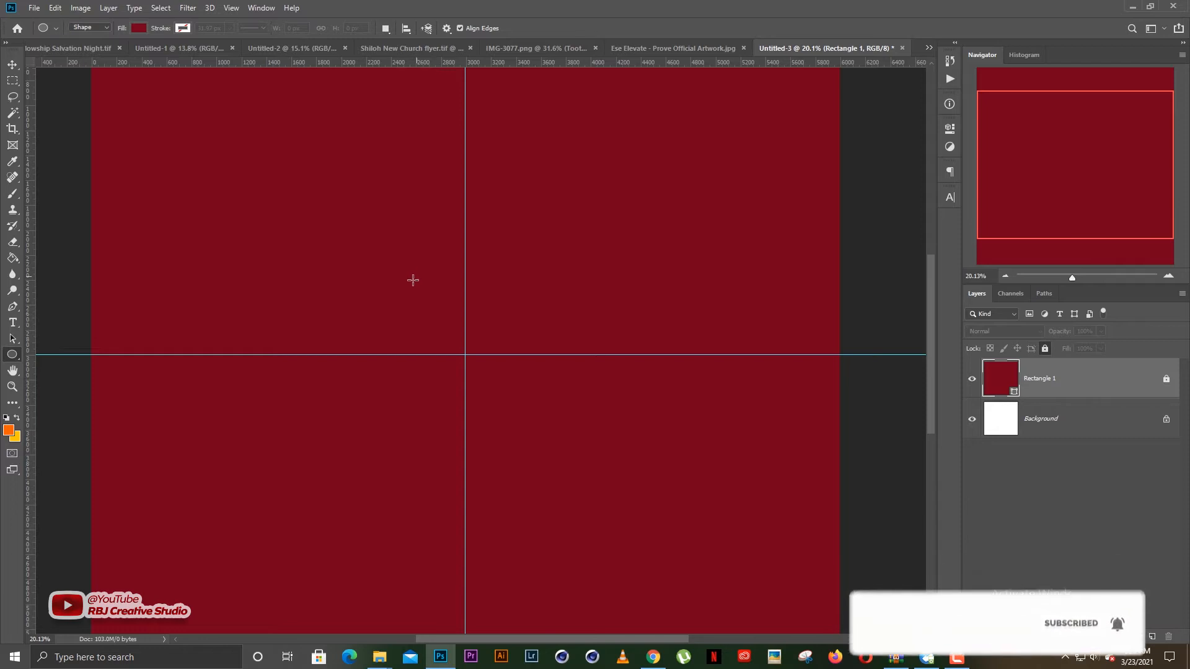
pyautogui.moveTo(390, 257); pyautogui.dragTo(672, 473)
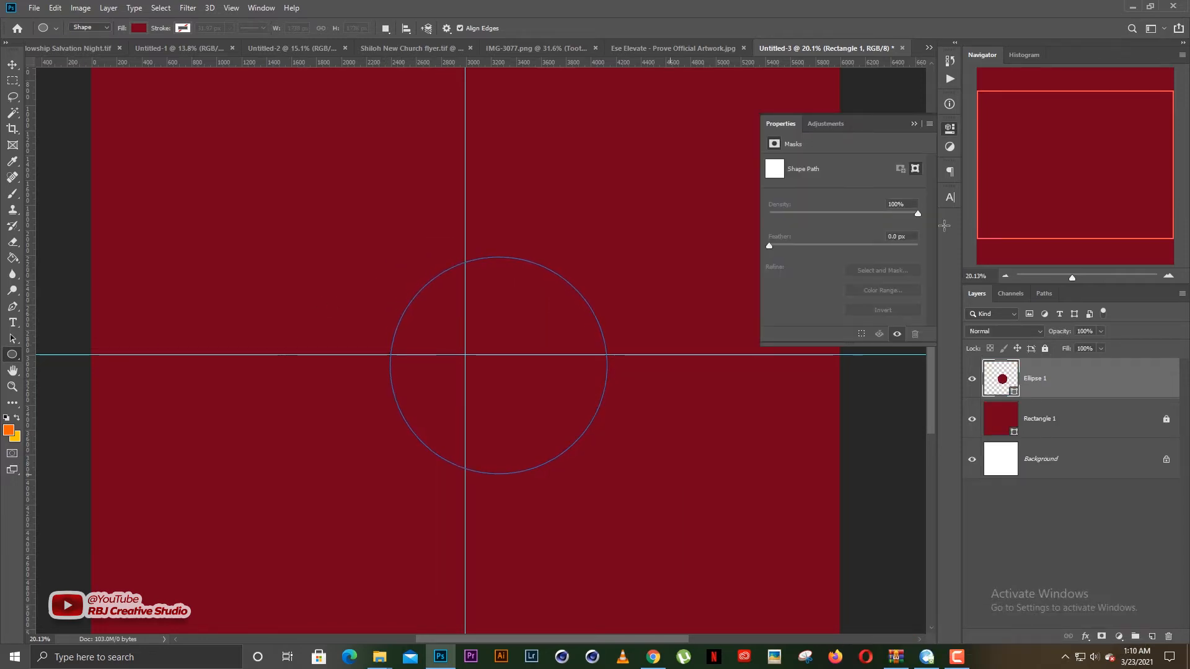
# - Change the circle's fill color to white
pyautogui.press('v')
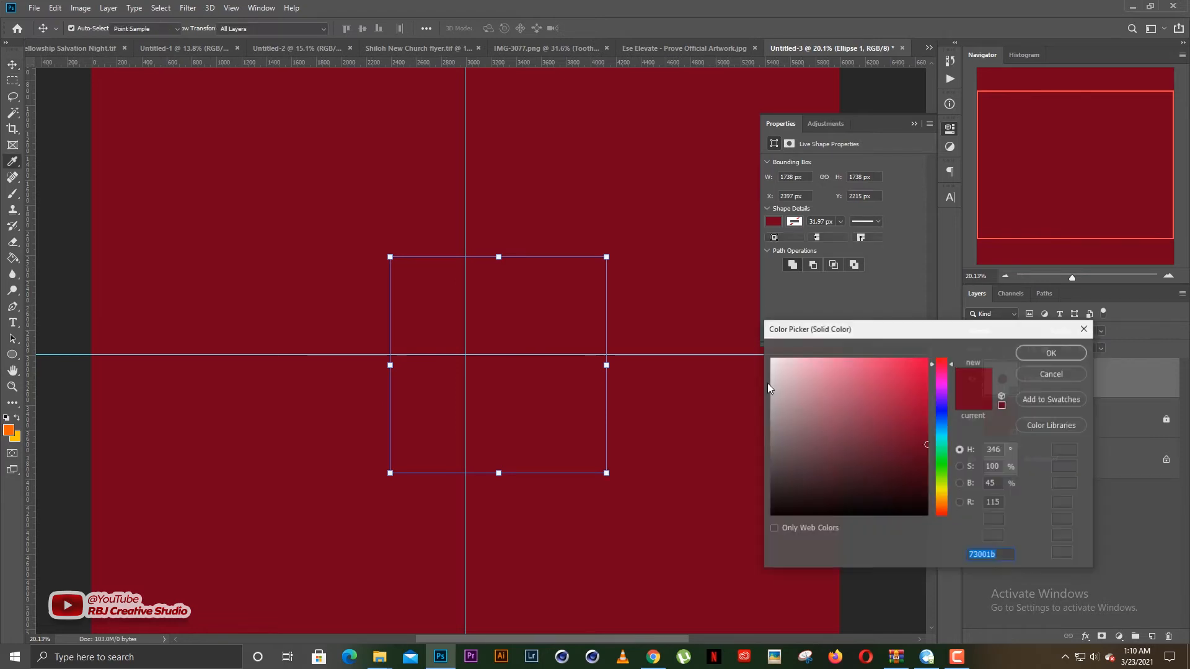
pyautogui.moveTo(772, 383); pyautogui.dragTo(646, 313)
pyautogui.press('Return')
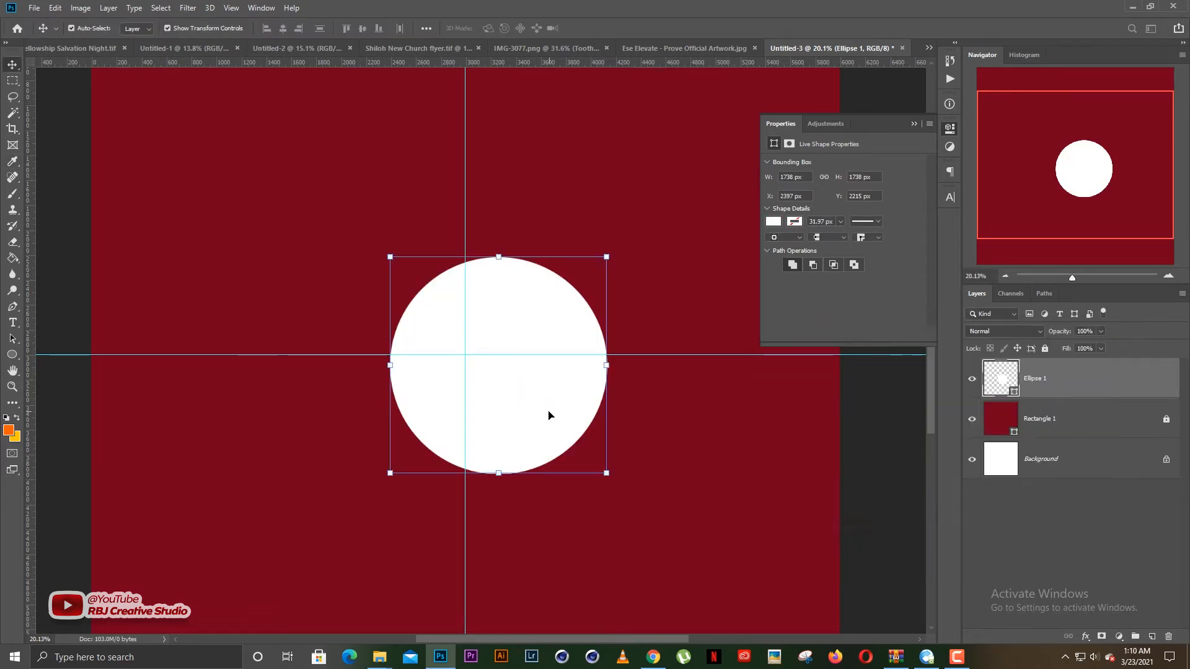
# - Move the white circle so its centre sits on the intersection of the two guides
pyautogui.moveTo(547, 411); pyautogui.dragTo(527, 394)
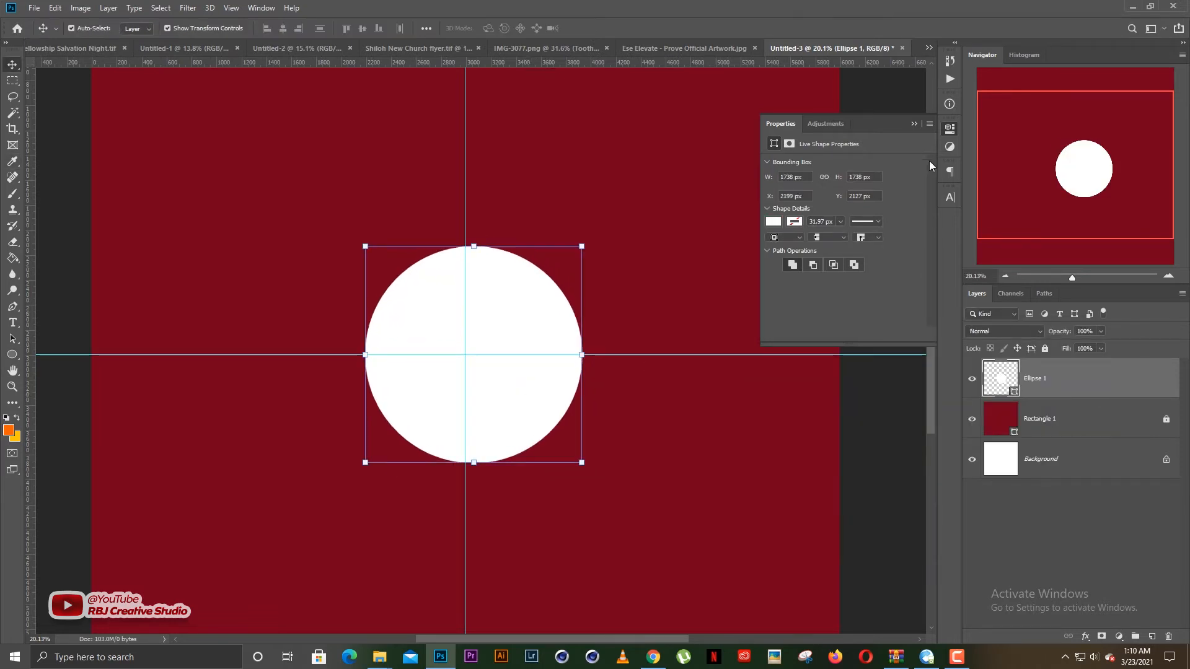
pyautogui.click(913, 123)
pyautogui.moveTo(537, 310); pyautogui.dragTo(524, 312)
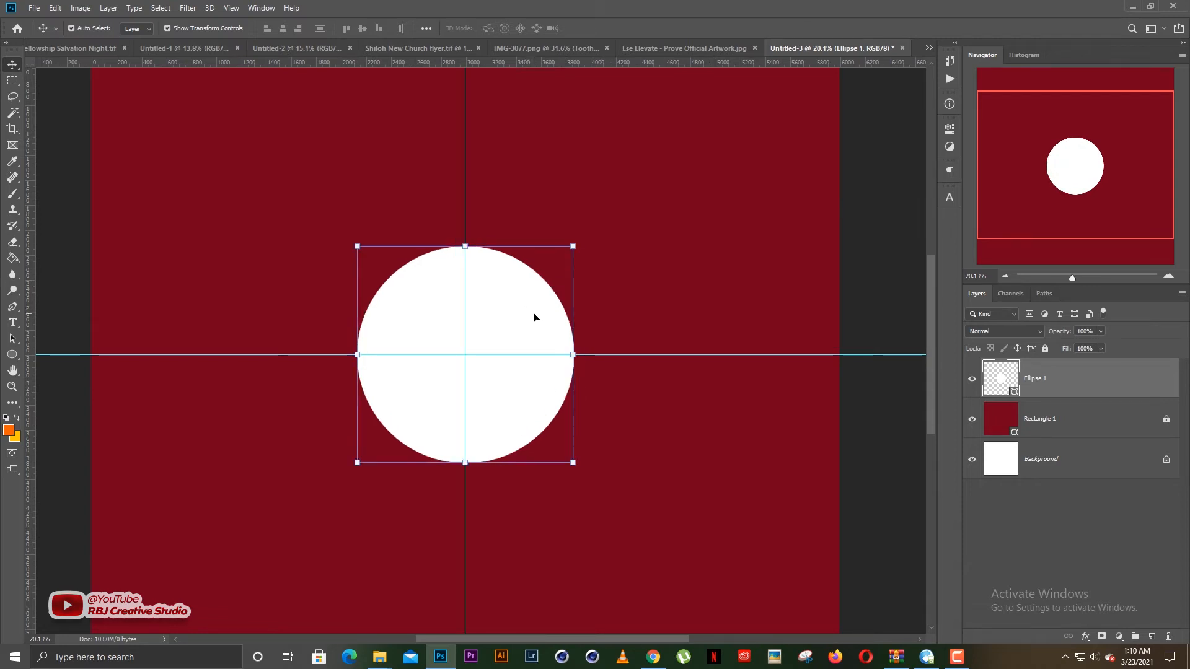
pyautogui.moveTo(480, 349)
pyautogui.mouseDown()
pyautogui.moveTo(496, 354)
pyautogui.moveTo(481, 361)
pyautogui.mouseUp()
# - Start type on a path along the white circle's outline, keeping the text color orange (#ff6000)
pyautogui.scroll(4, 488, 352)
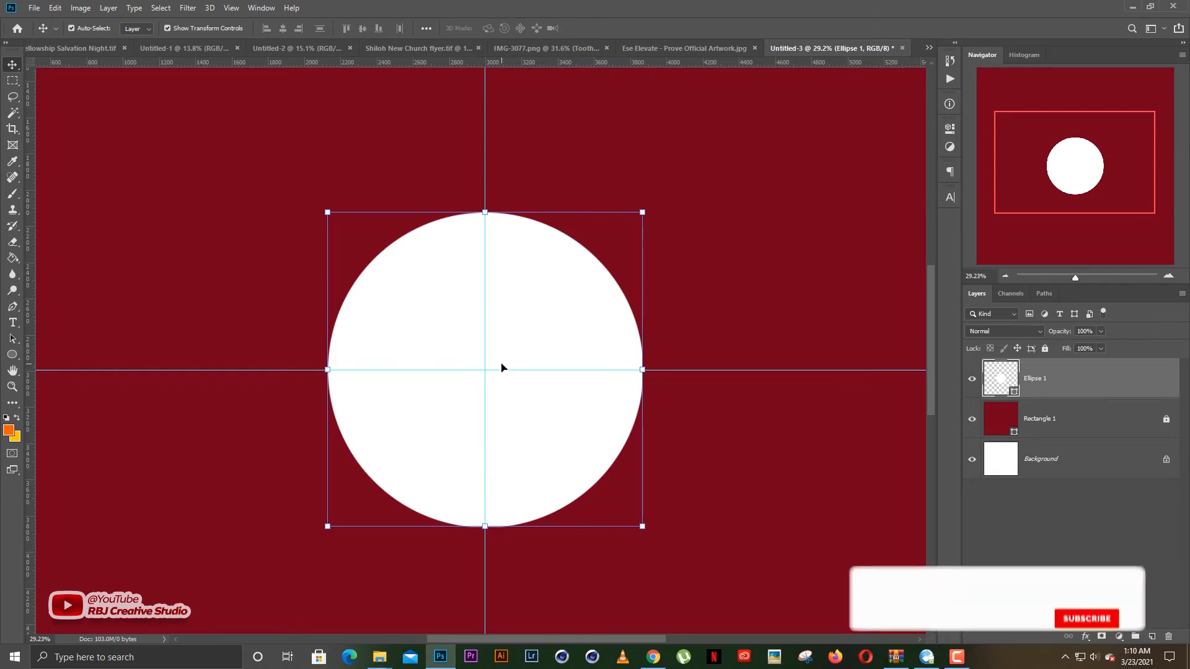
pyautogui.click(12, 323)
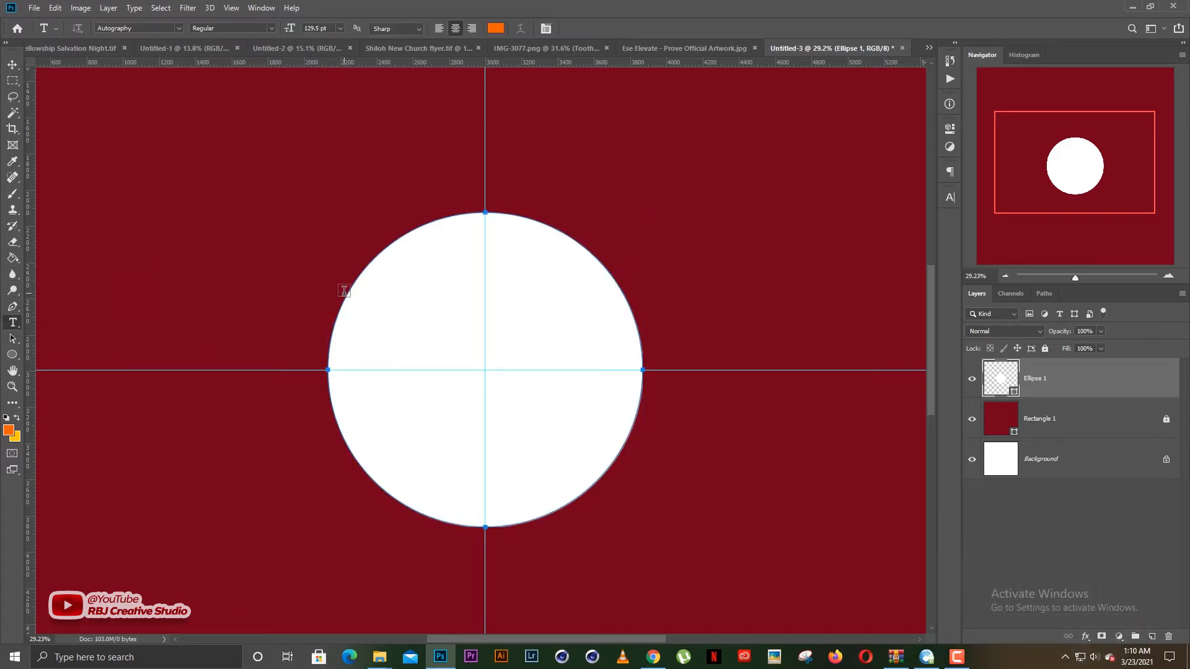
pyautogui.scroll(3, 345, 291)
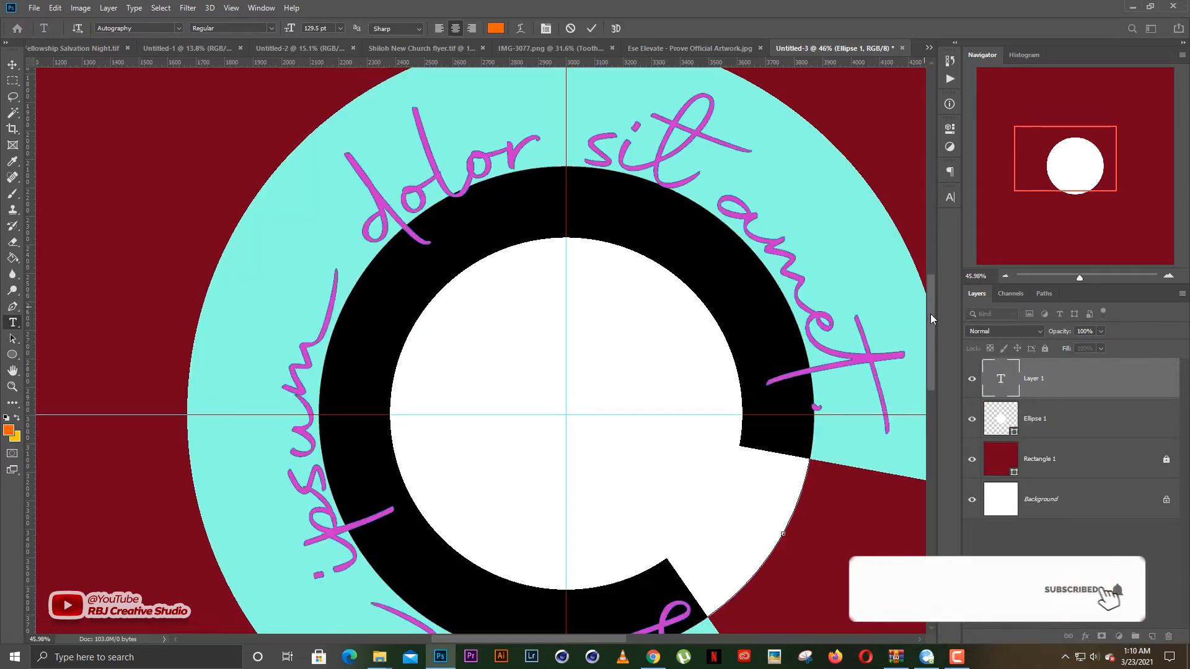
pyautogui.moveTo(931, 314); pyautogui.dragTo(931, 317)
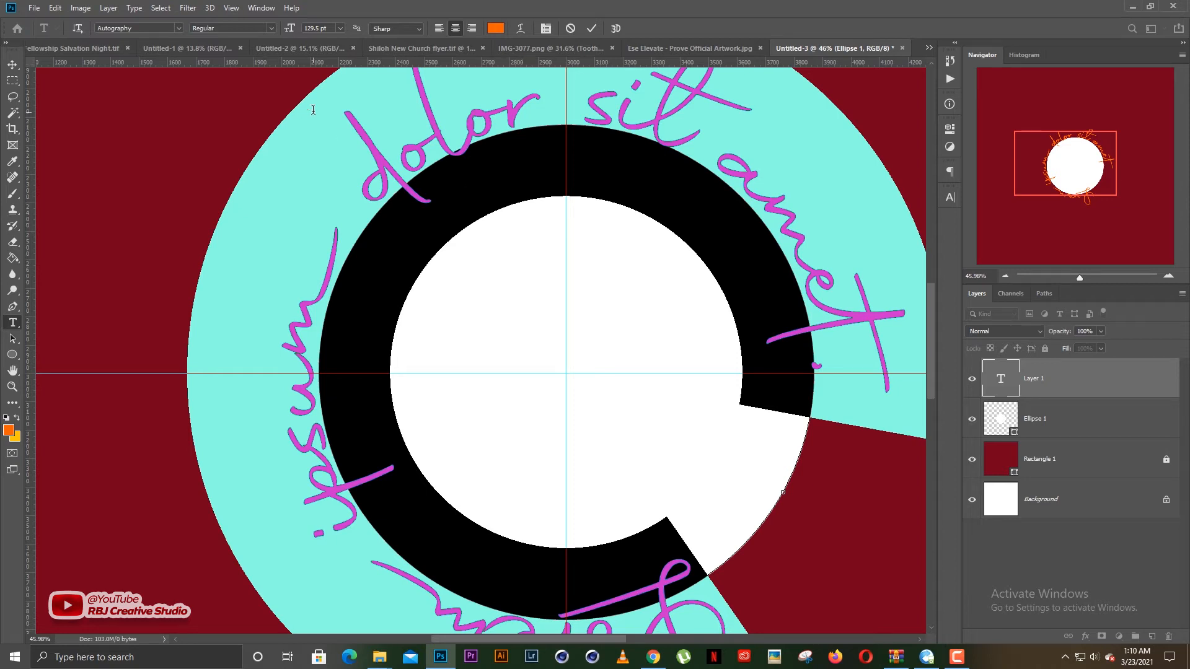
pyautogui.click(496, 31)
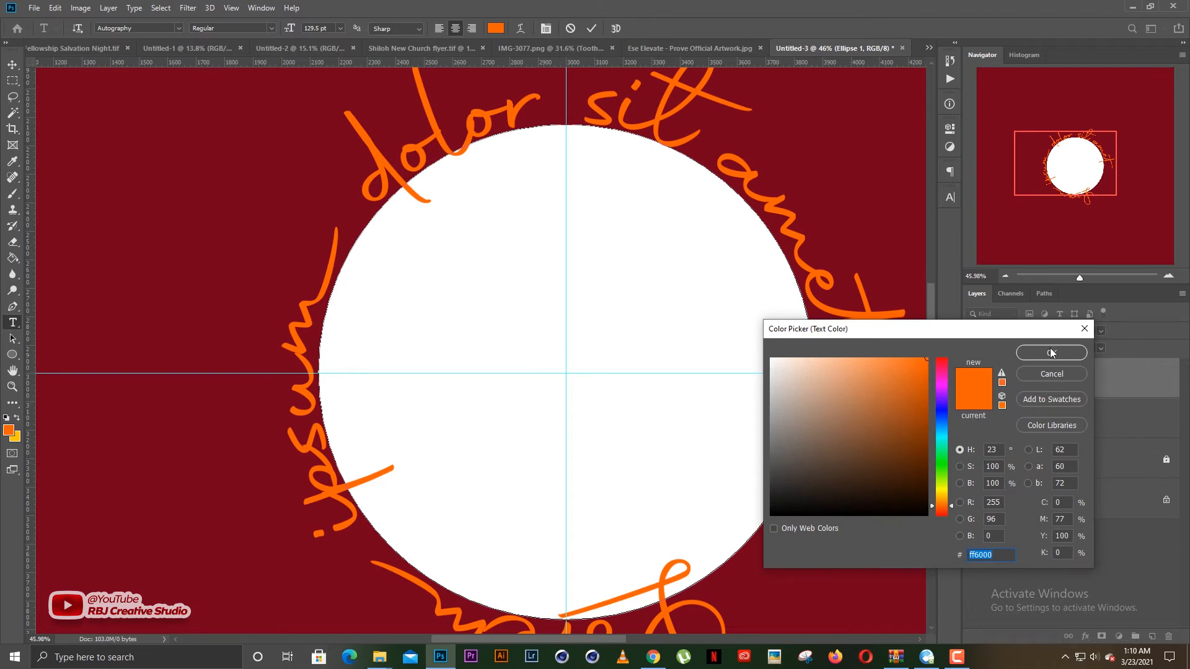
pyautogui.click(1052, 352)
# - Set the circular placeholder text to the Gotham font at 51.5 pt
pyautogui.click(179, 28)
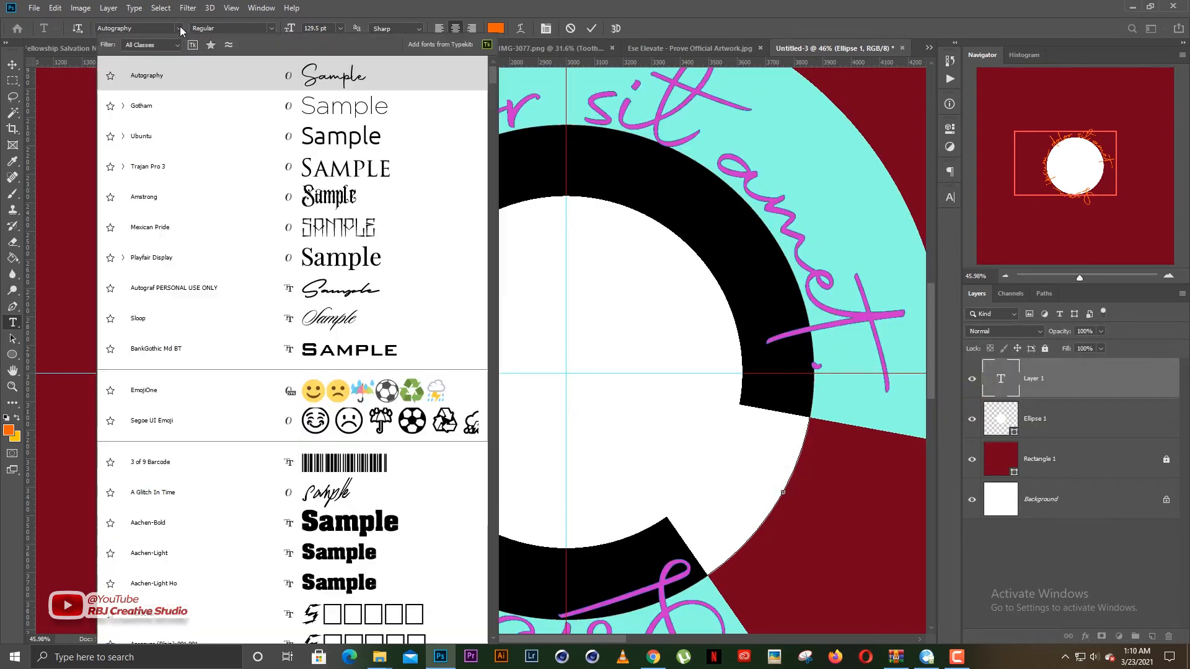
pyautogui.click(205, 111)
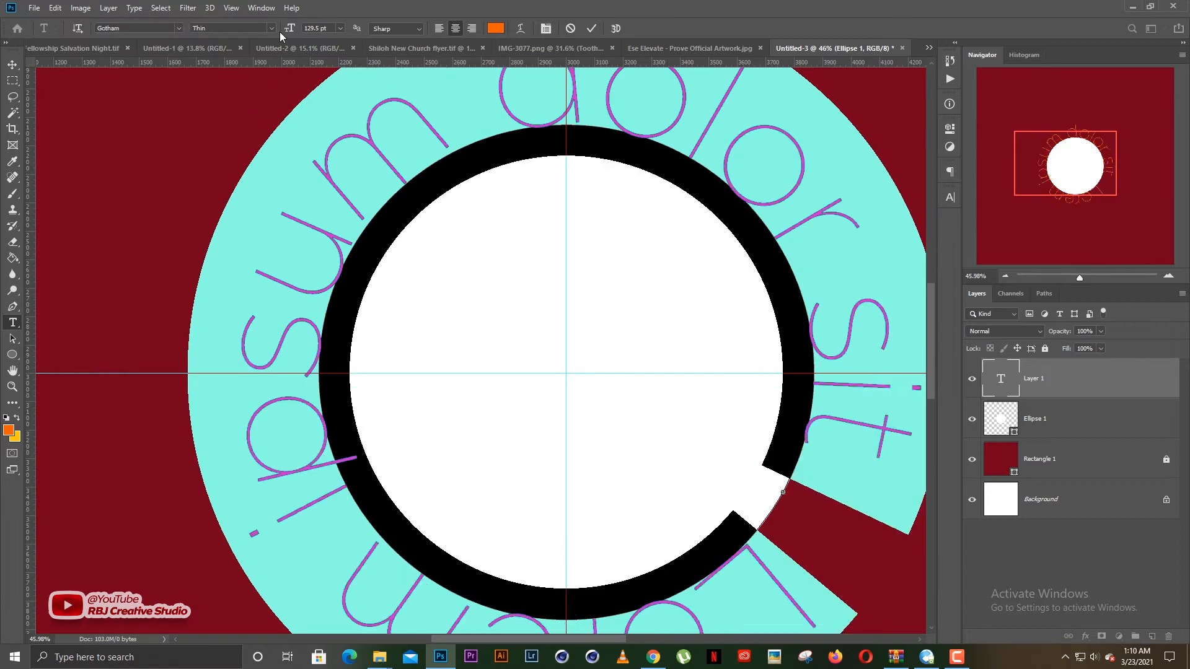
pyautogui.moveTo(289, 30); pyautogui.dragTo(248, 51)
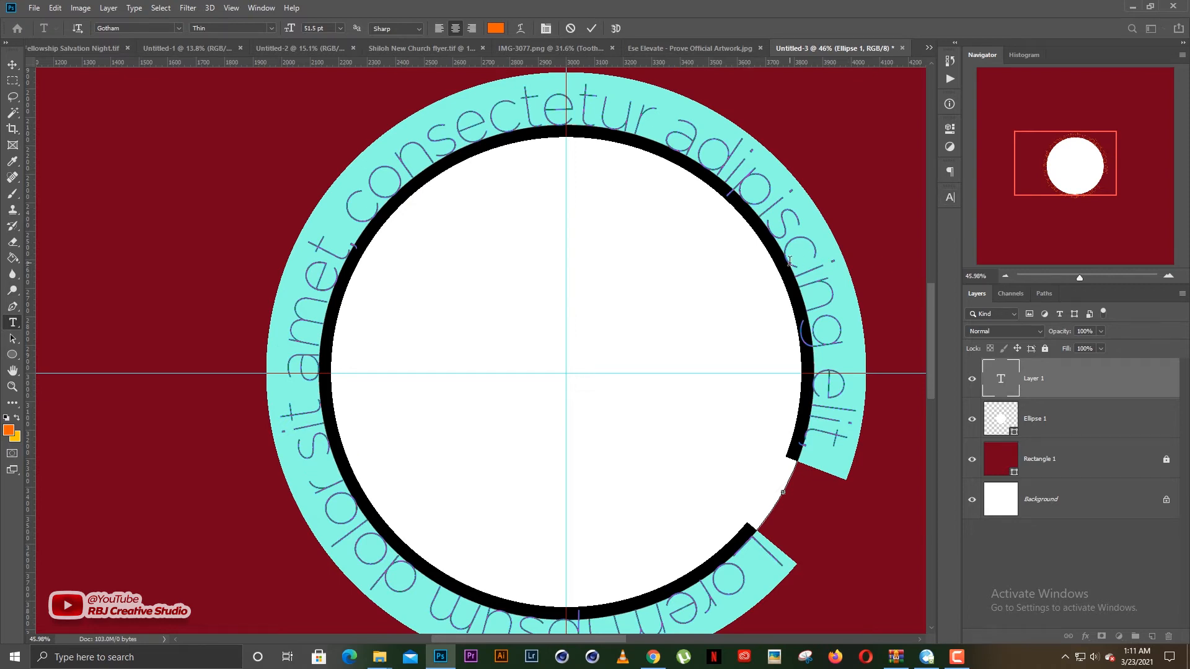
# - Replace the placeholder text on the circle with PROVE and set its font style to Ultra
pyautogui.write('PROVE')
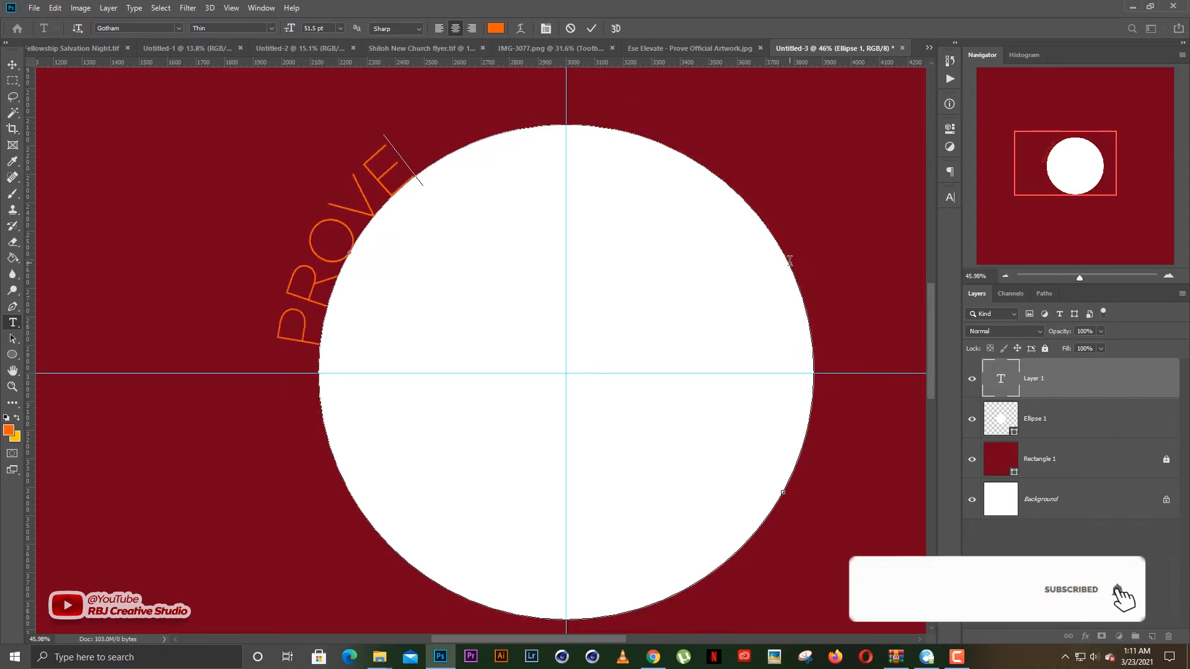
pyautogui.hotkey('ctrl', 'a')
pyautogui.click(269, 24)
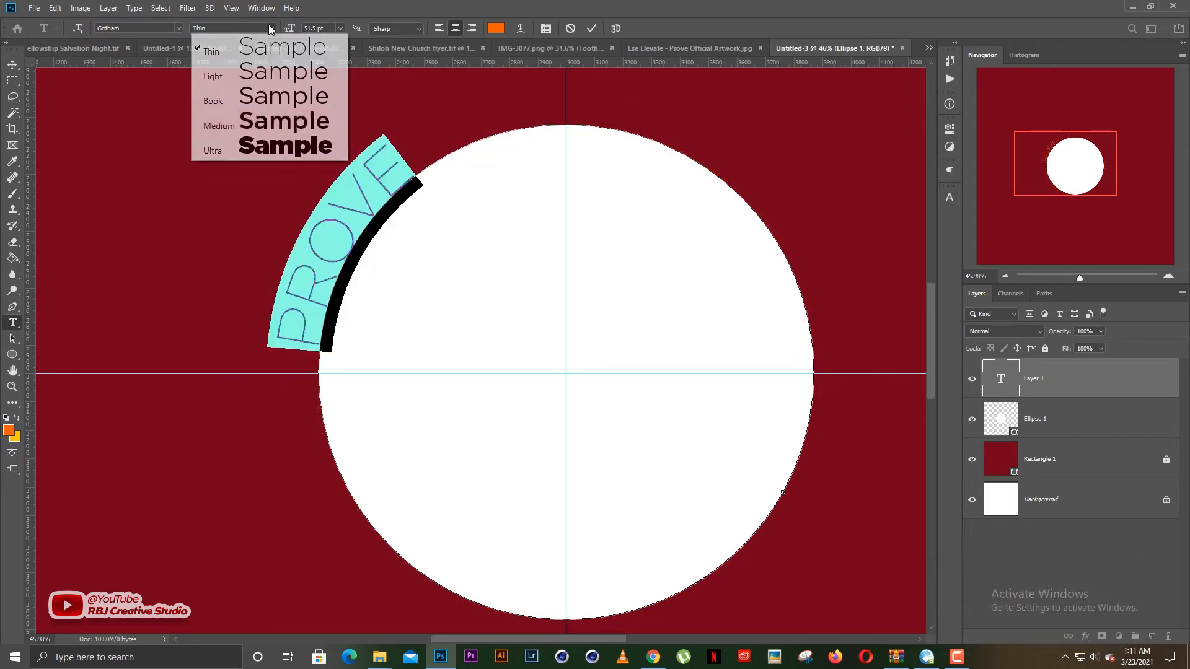
pyautogui.click(288, 142)
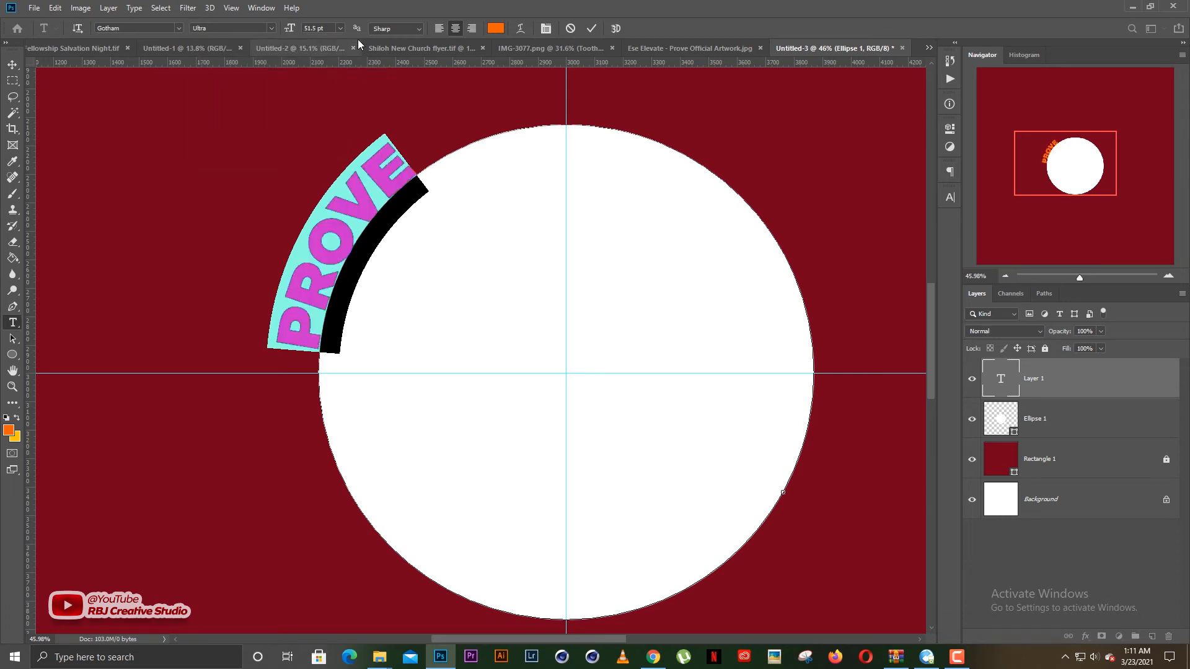
# - Append more space-separated repetitions of PROVE to the path text so the word runs around the whole white circle
pyautogui.click(460, 162)
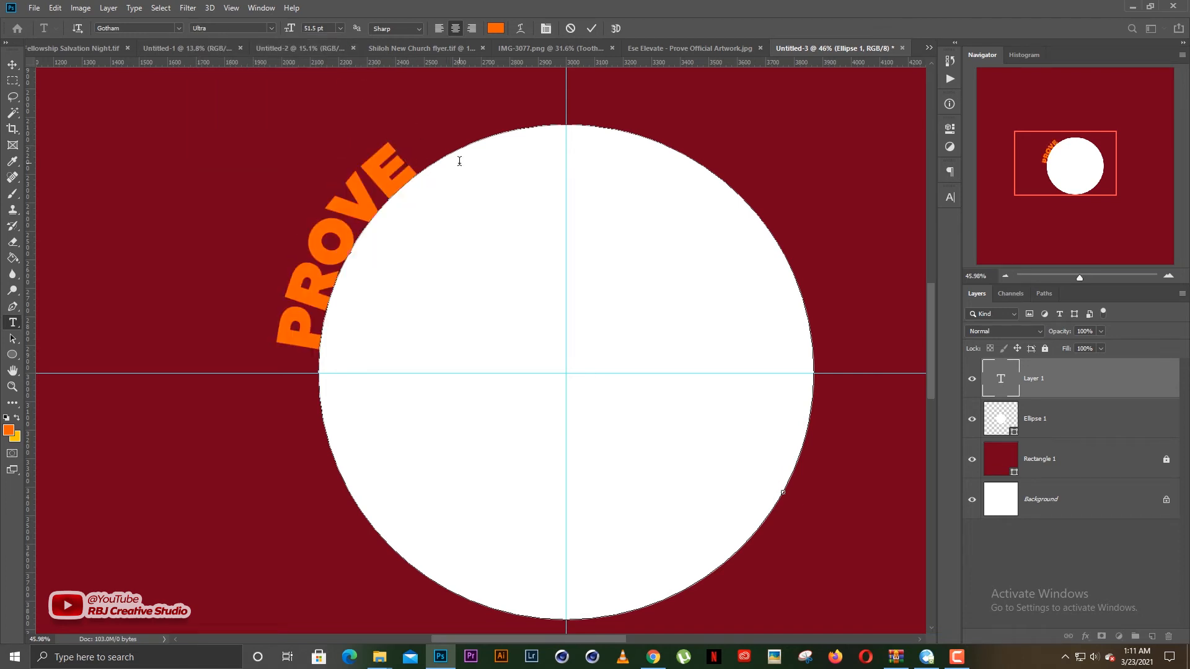
pyautogui.write('PROVE ')
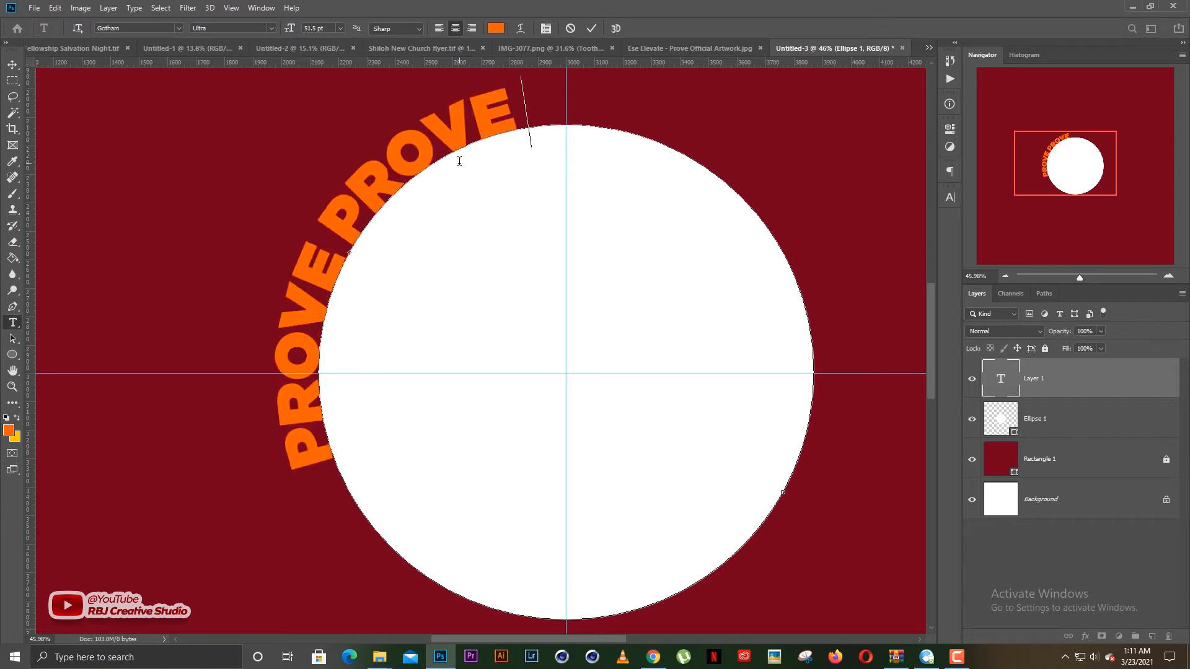
pyautogui.write('  PROVE P')
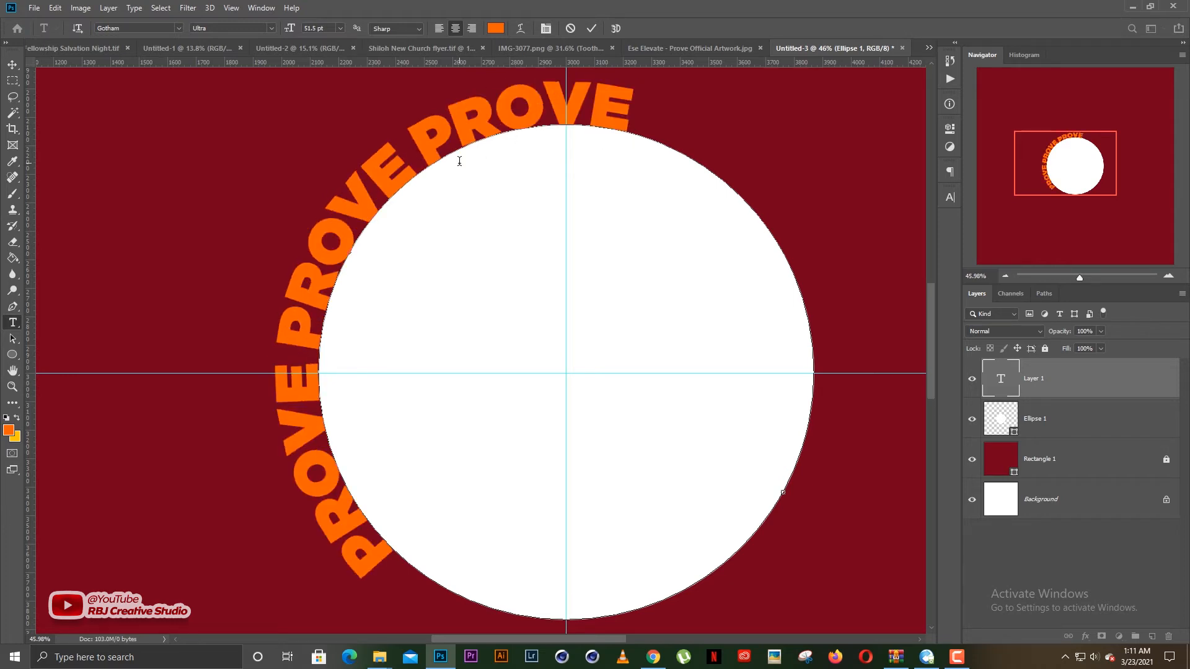
pyautogui.write('ROVE')
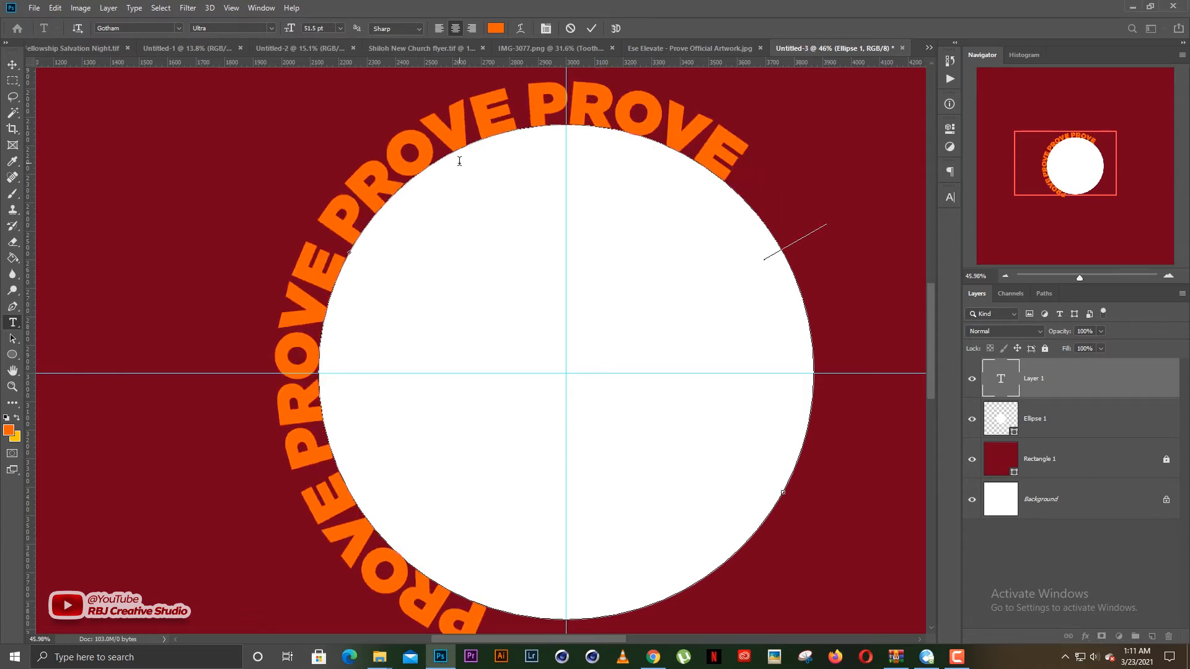
pyautogui.write('  PROVE')
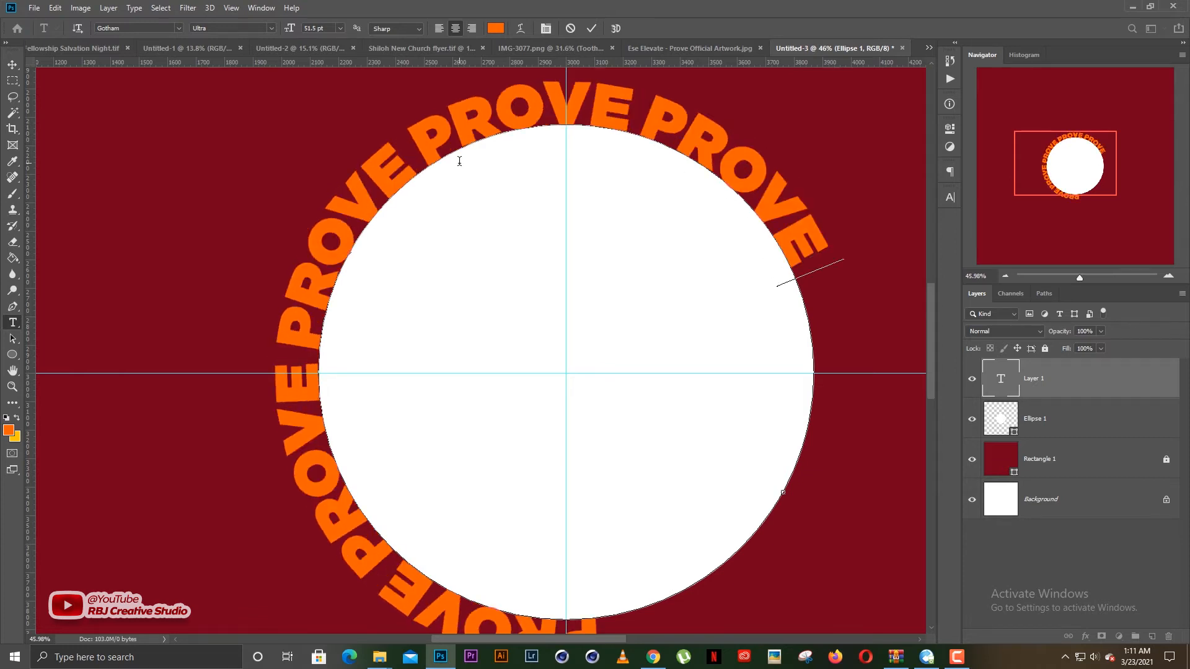
pyautogui.write(' PROVE')
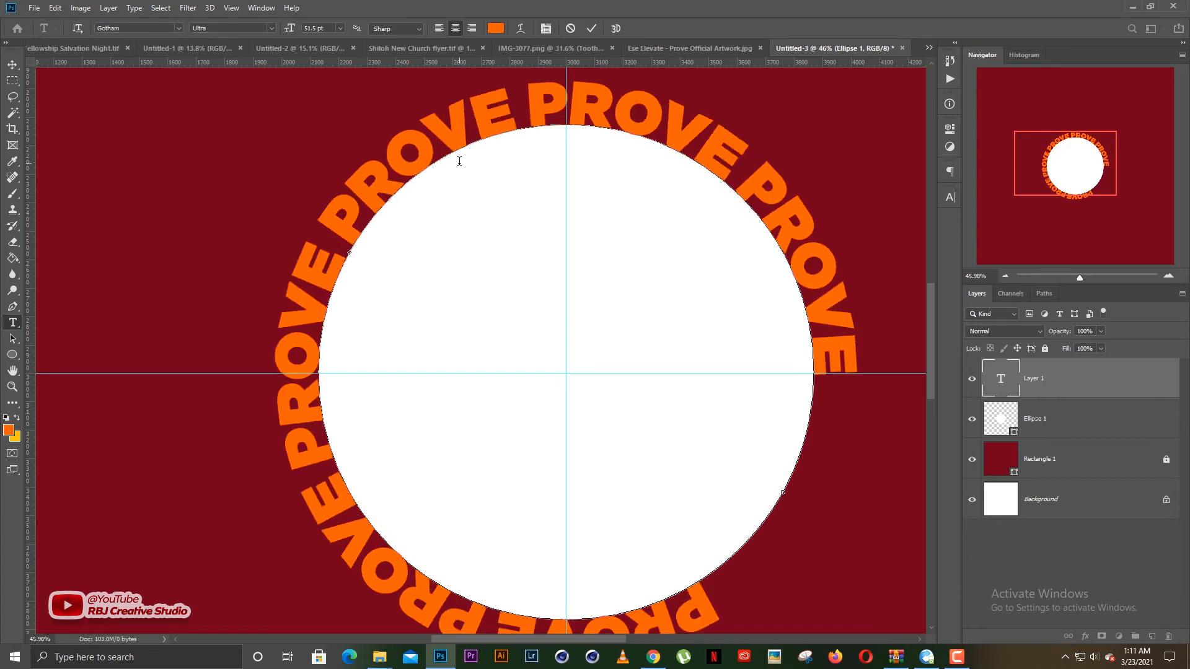
pyautogui.write(' PROVE')
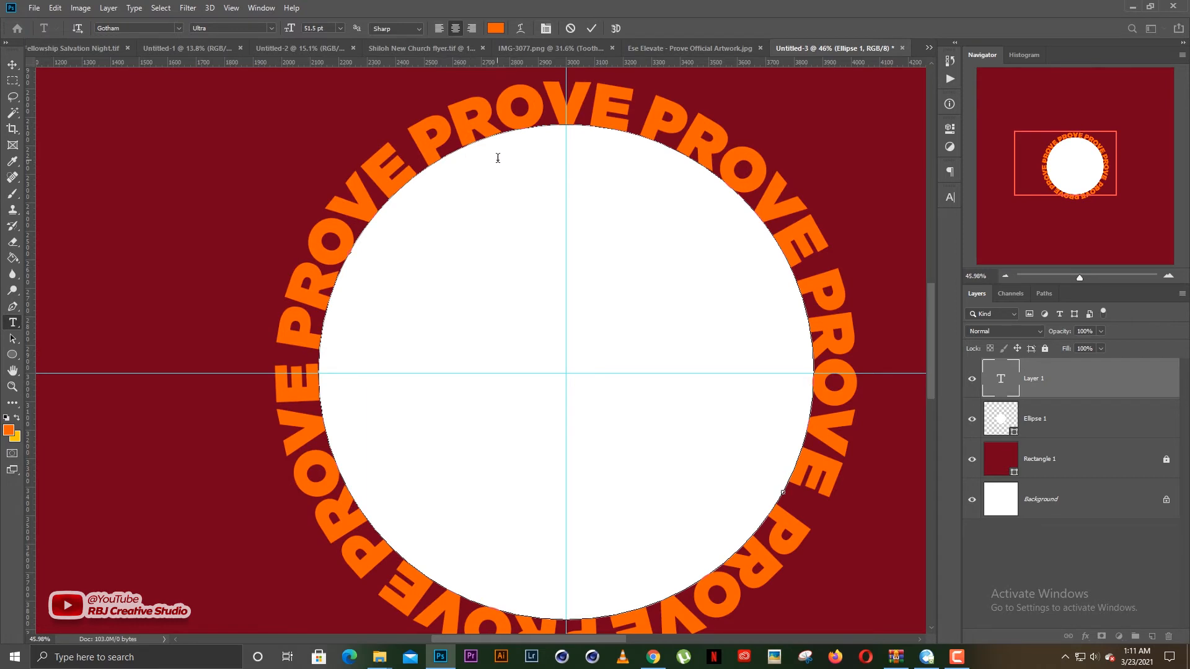
pyautogui.scroll(-2, 500, 229)
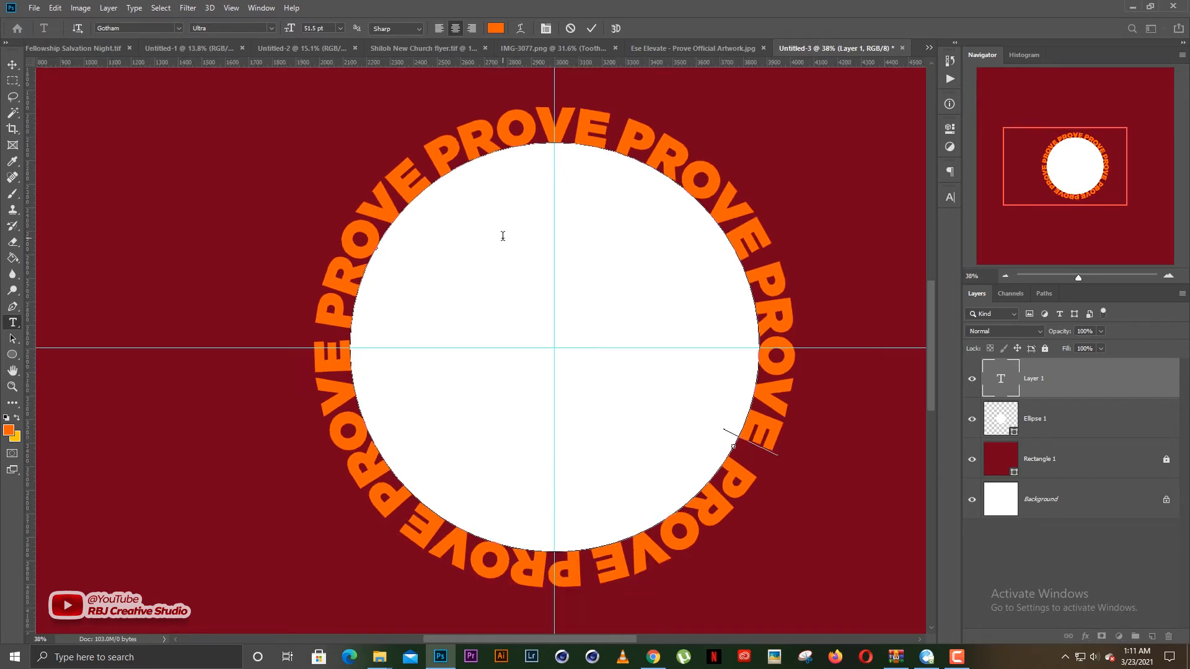
# - Select all of the circular PROVE text and reduce its font size to 38.5 pt
pyautogui.press('ctrl')
pyautogui.hotkey('ctrl', 'a')
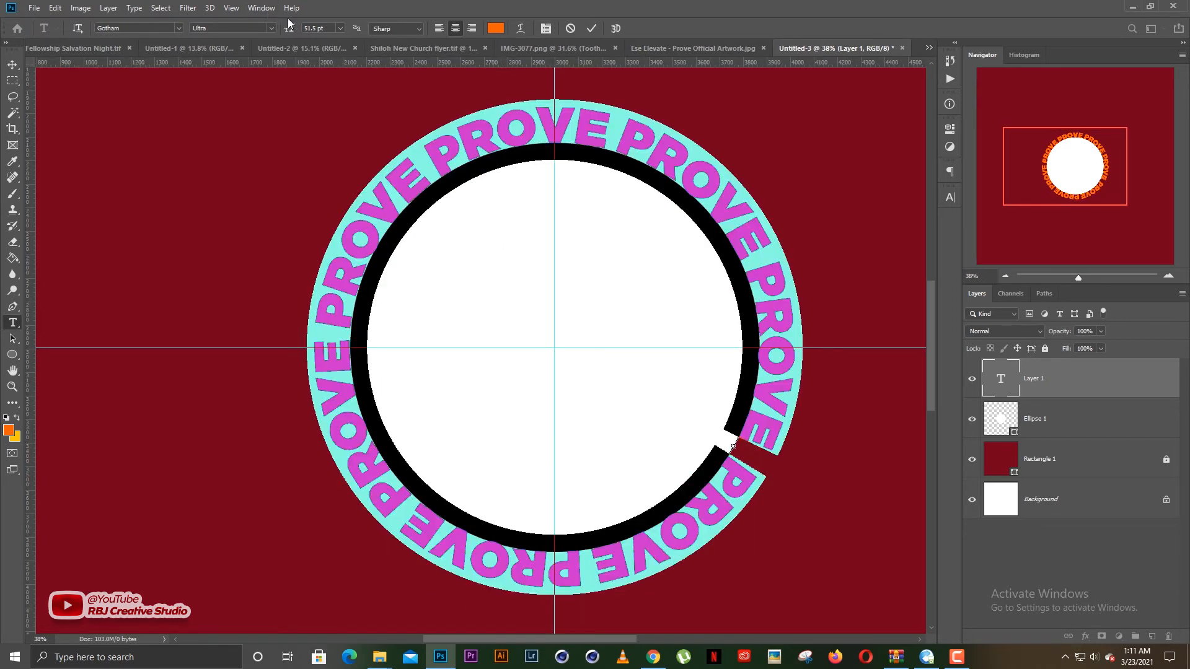
pyautogui.scroll(-12, 317, 28)
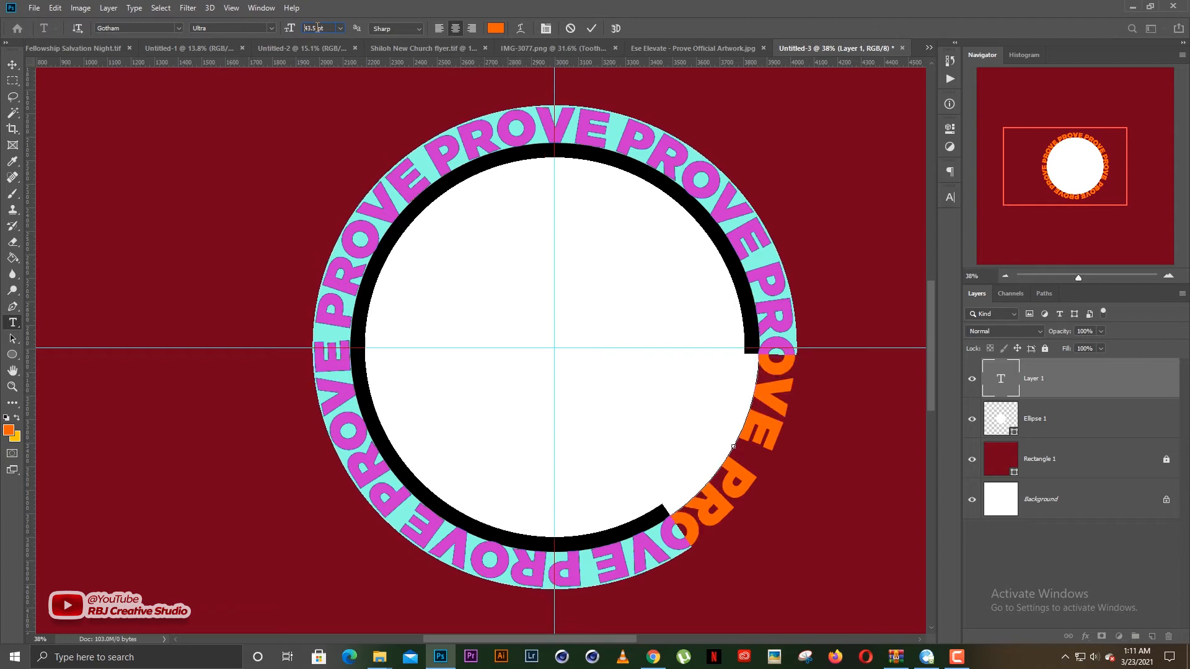
pyautogui.scroll(-1, 317, 28)
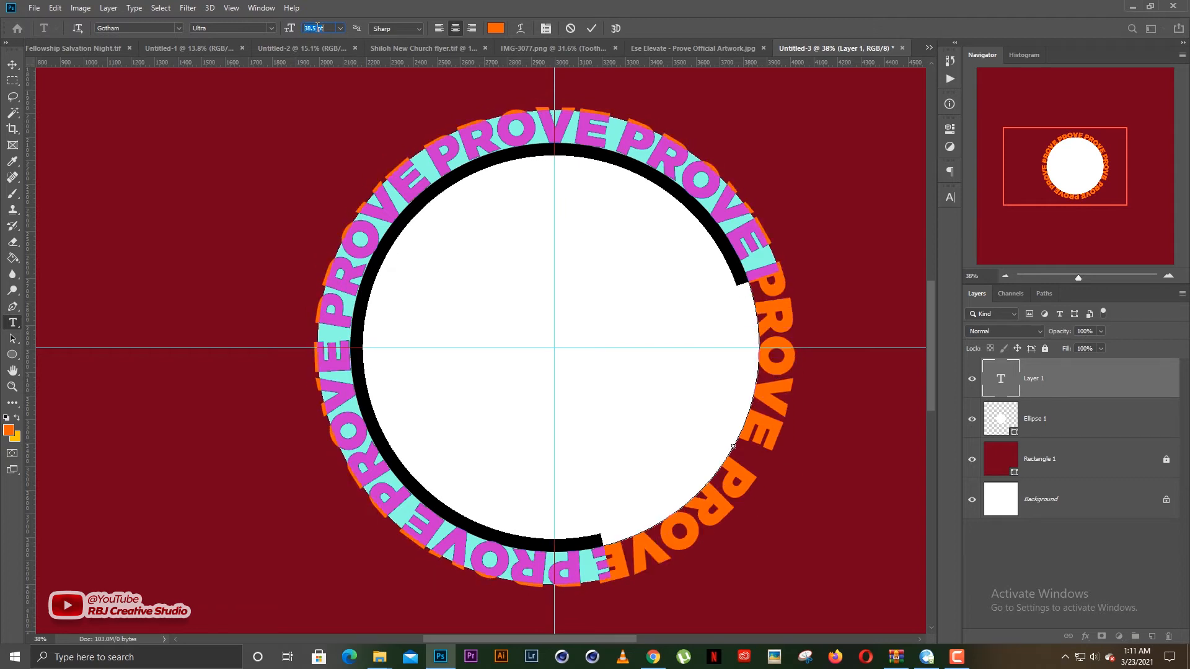
# - Paste PROVE two more times at the end of the circular text to fill the gap
pyautogui.click(754, 271)
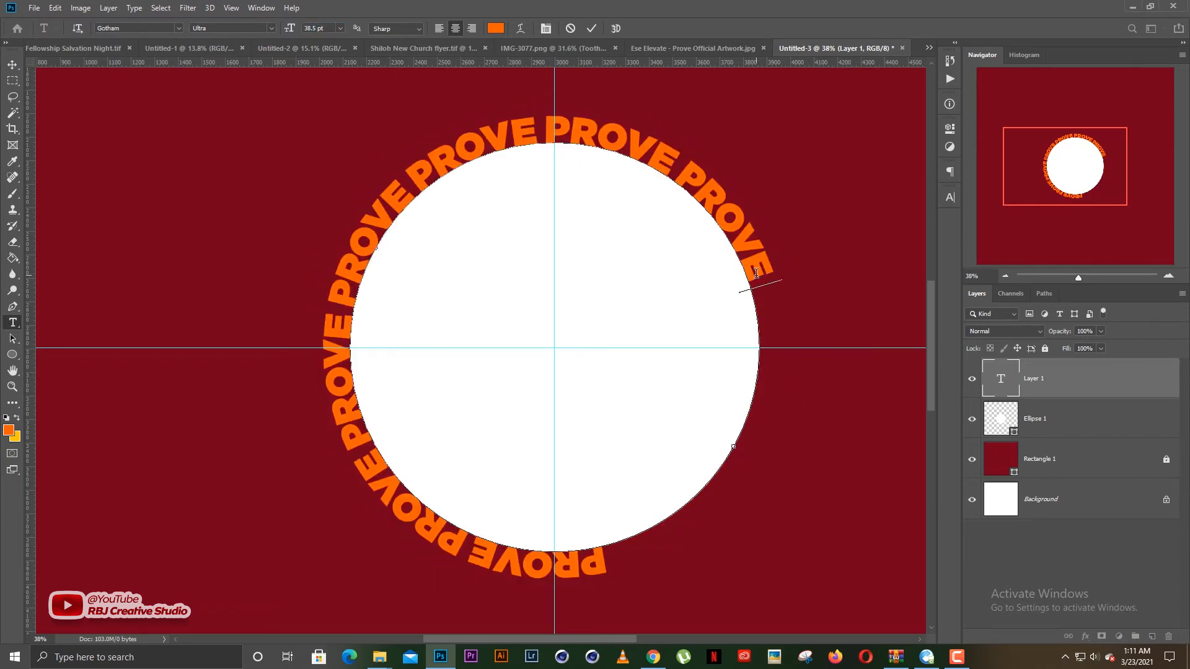
pyautogui.write('PROVE')
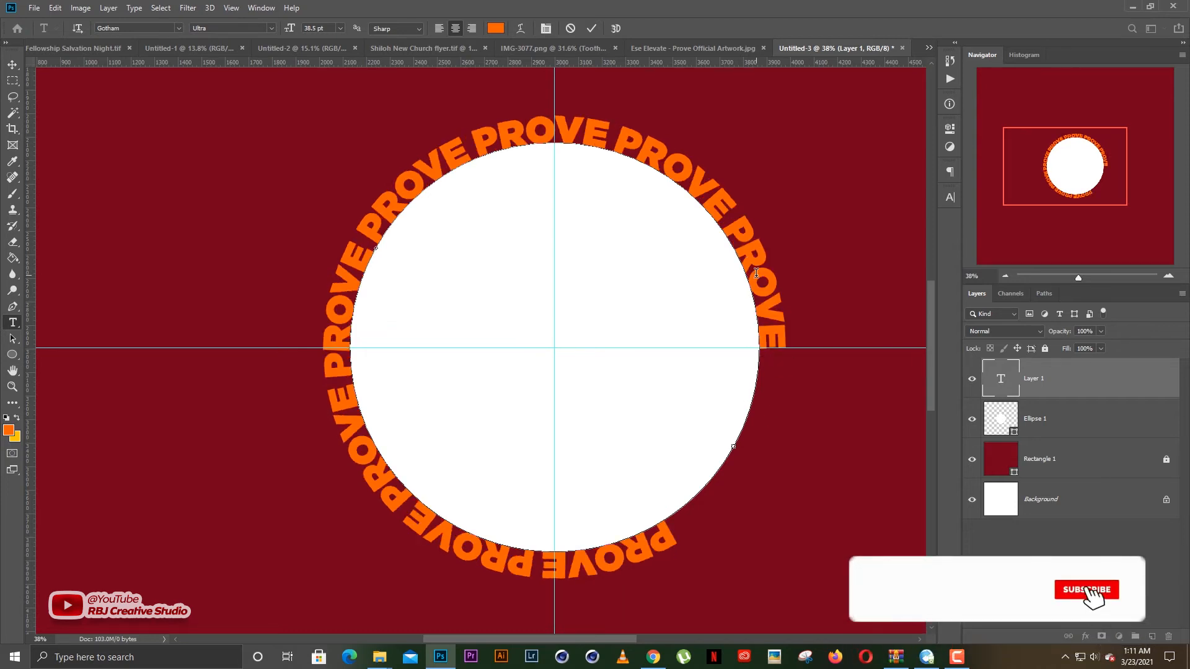
pyautogui.write('PROVE')
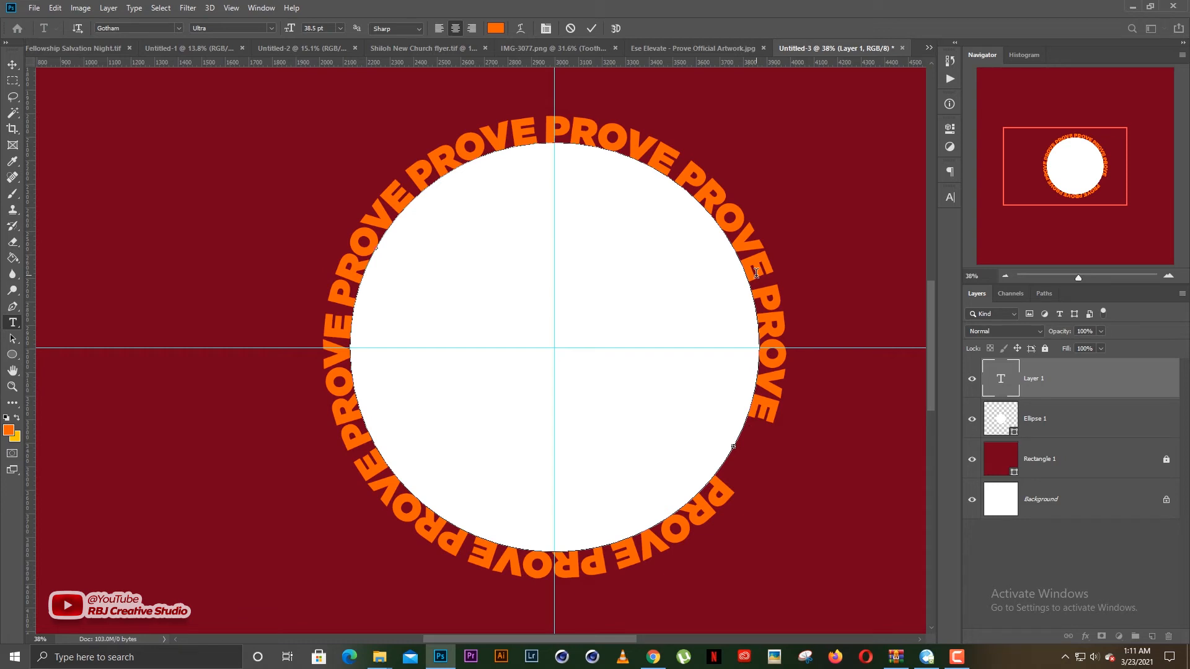
pyautogui.hotkey('ctrl', 'z')
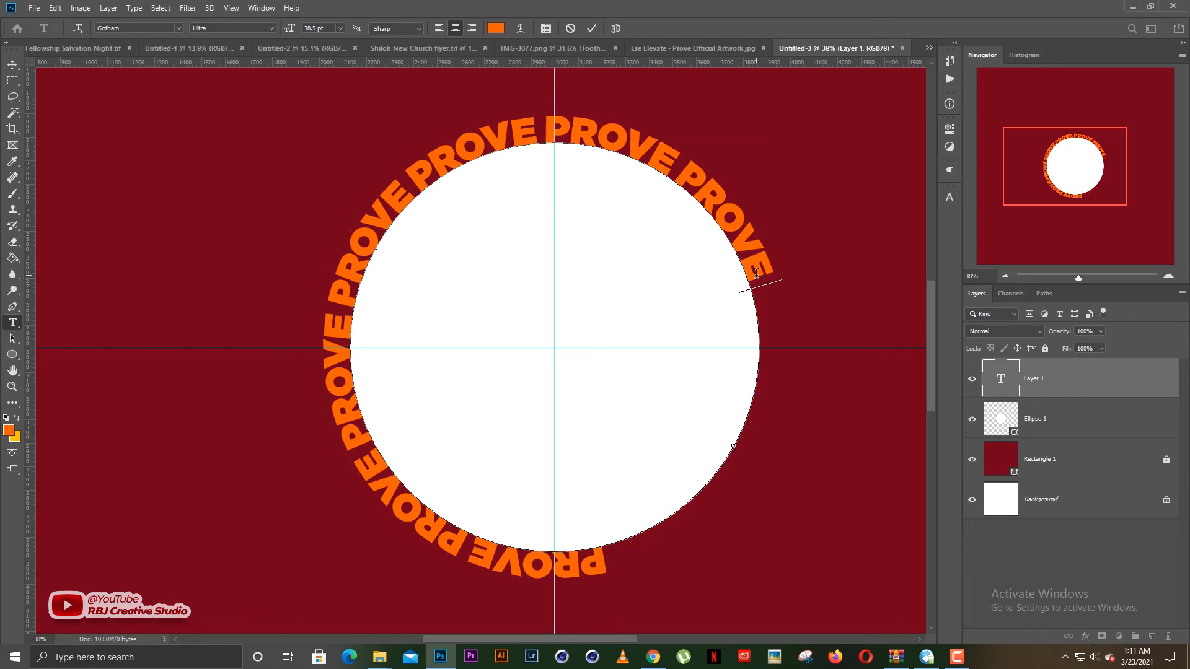
pyautogui.write('PROVE')
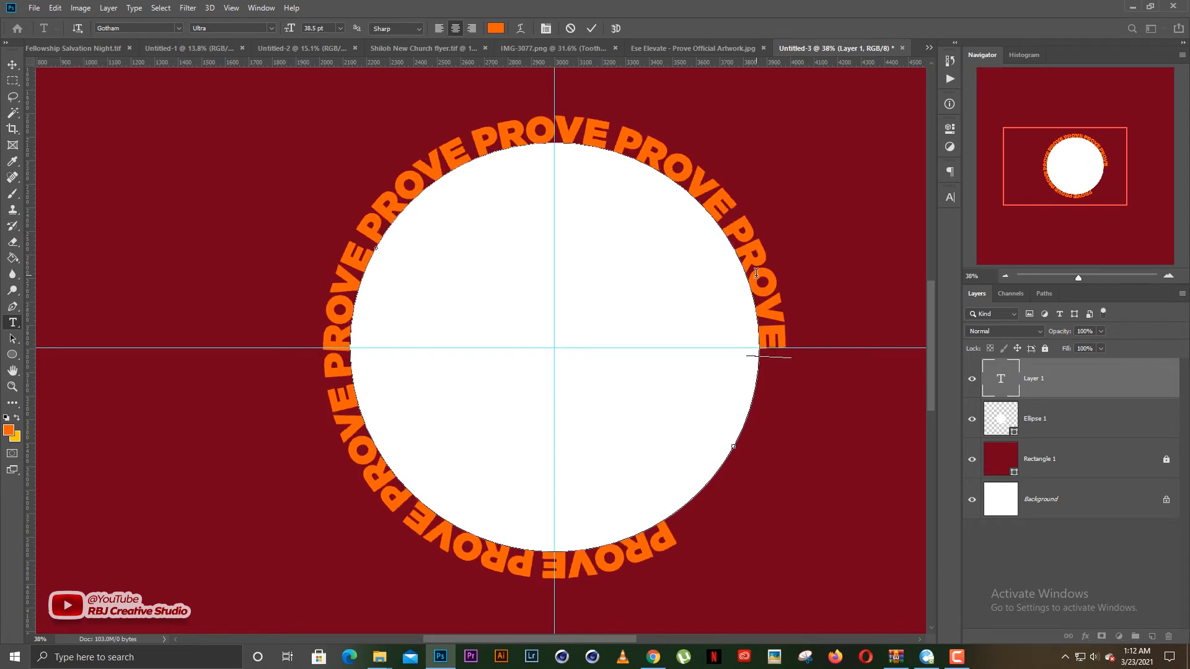
pyautogui.hotkey('ctrl', 'v')
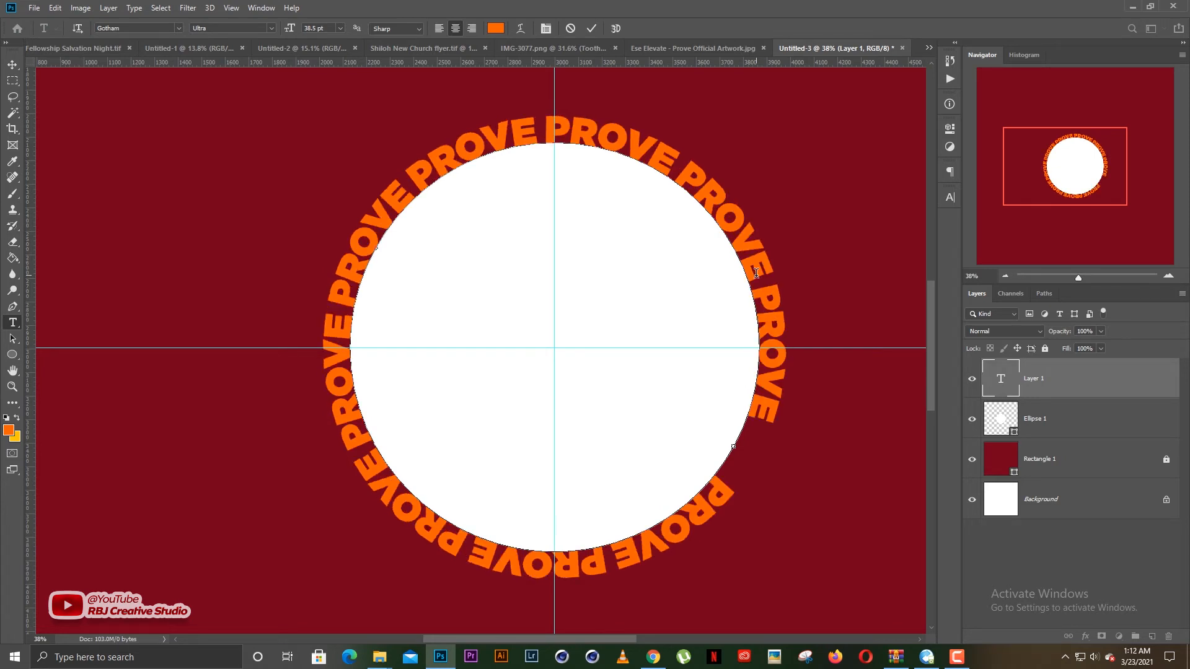
# - Set the font size of the entire circular text to 40 pt and commit the text edit
pyautogui.hotkey('ctrl', 'a')
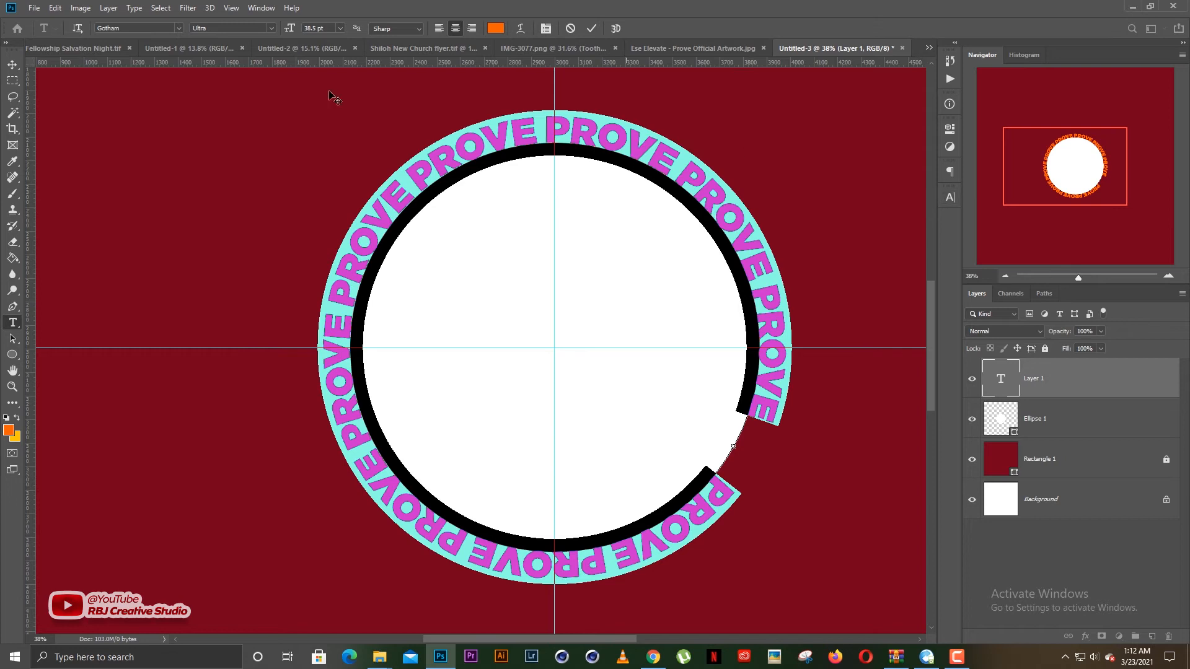
pyautogui.scroll(4, 308, 28)
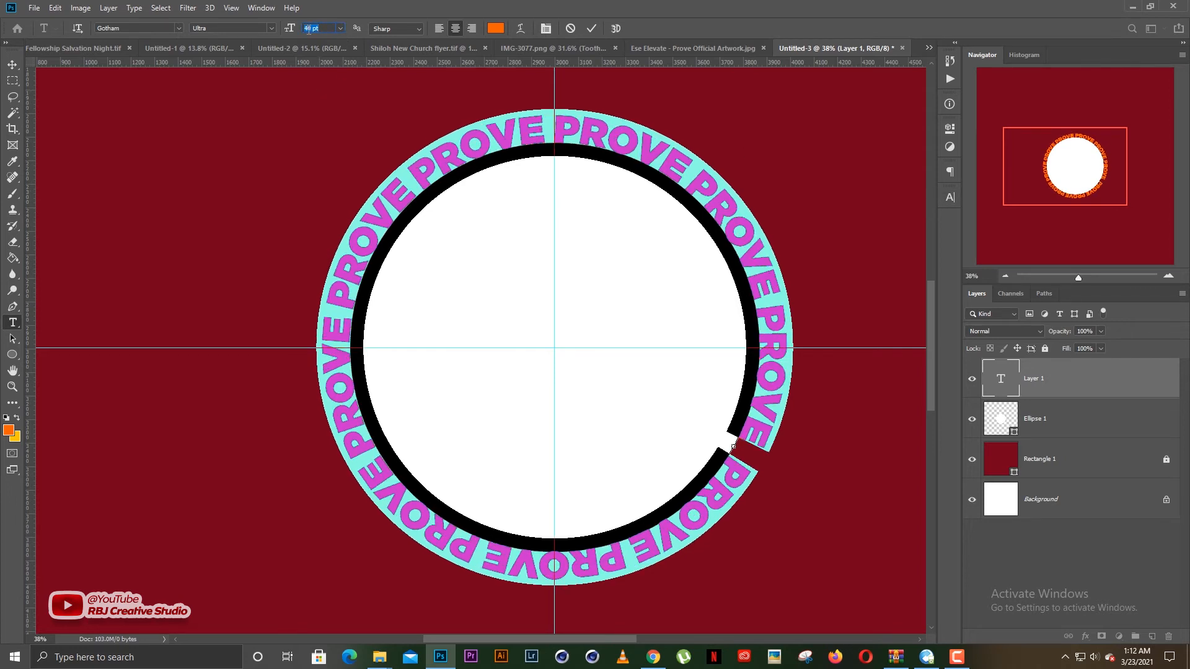
pyautogui.scroll(1, 309, 30)
pyautogui.scroll(-1, 308, 29)
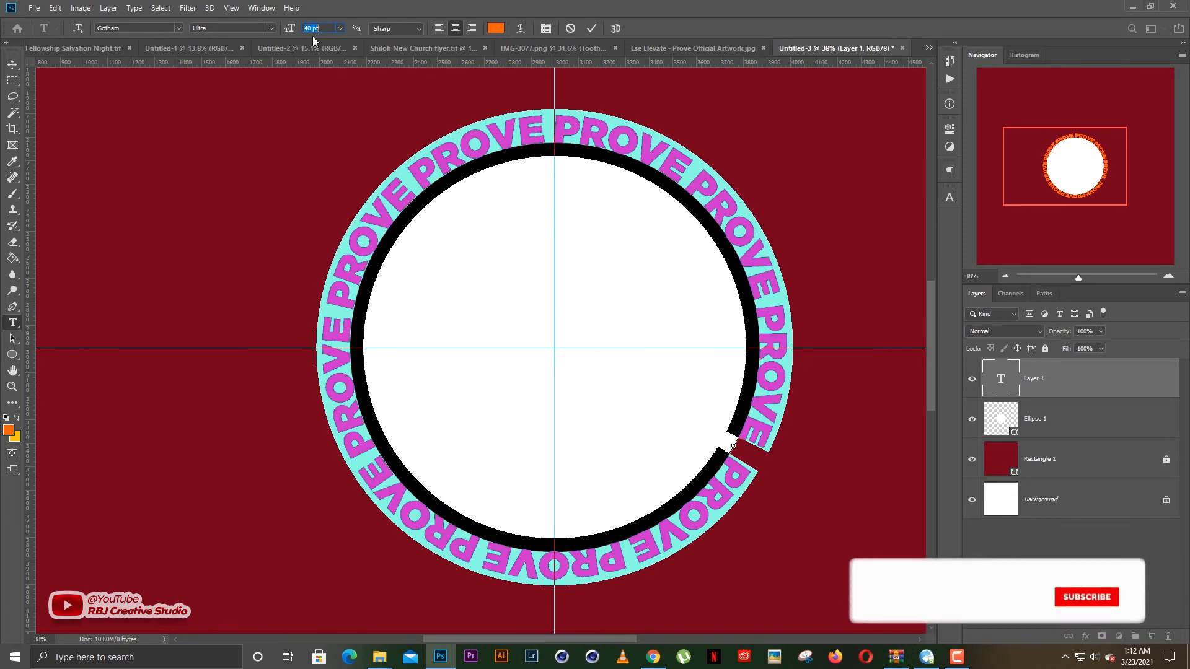
pyautogui.click(12, 65)
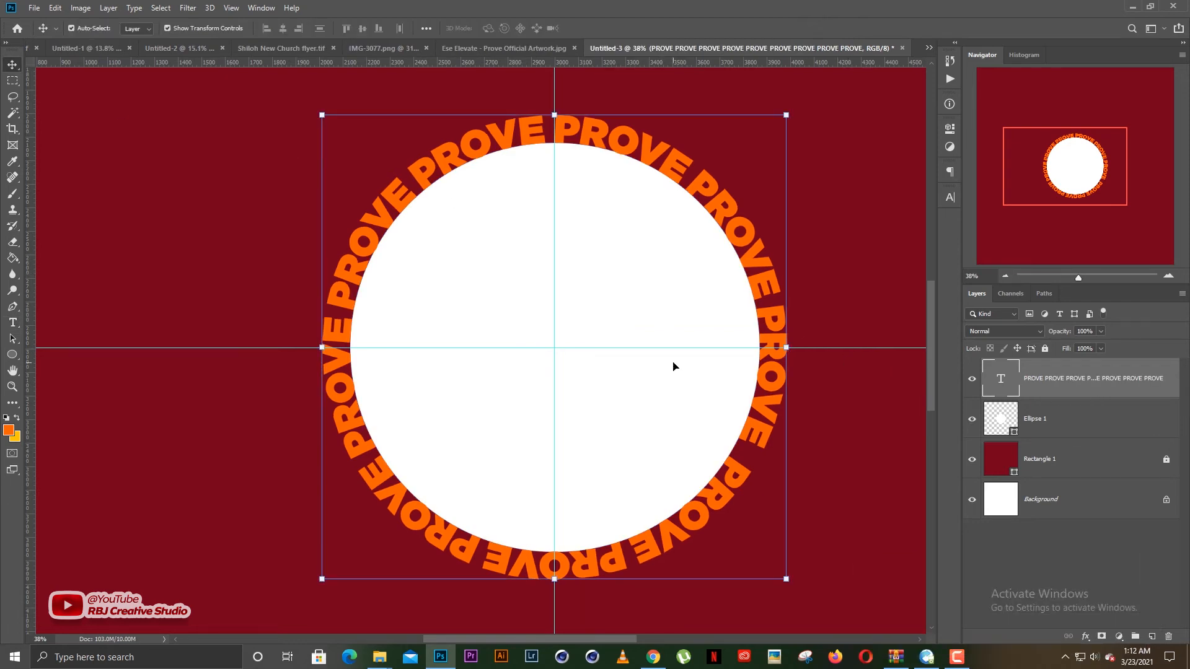
# - Hide the Ellipse 1 layer so only the PROVE ring remains over the red background, and deselect the text layer
pyautogui.scroll(1, 673, 367)
pyautogui.moveTo(639, 370); pyautogui.dragTo(616, 380)
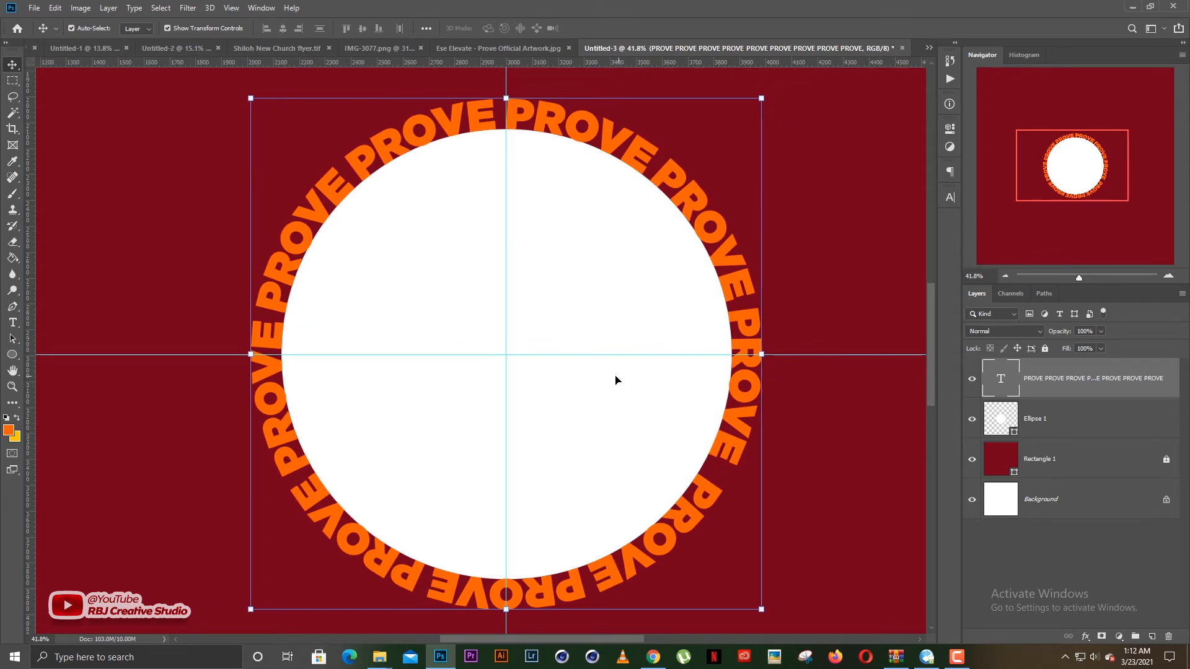
pyautogui.click(970, 424)
pyautogui.click(604, 336)
pyautogui.scroll(-6, 604, 336)
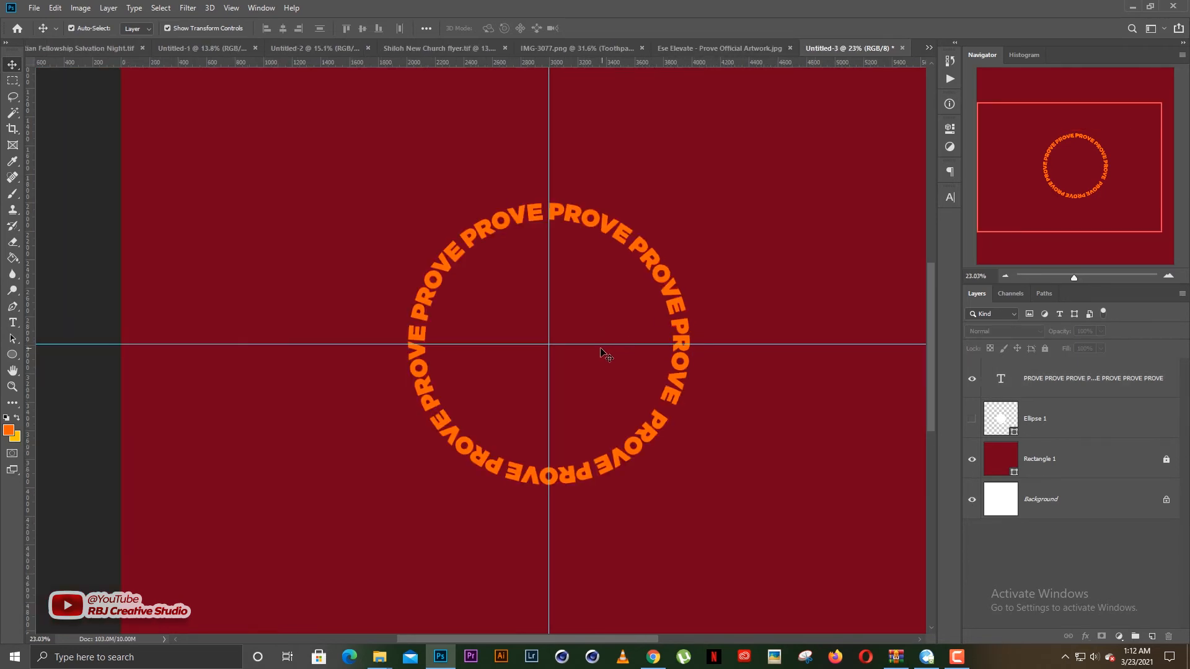
# - Move the PROVE text ring so its centre sits on the intersection of the two guides
pyautogui.scroll(-2, 602, 353)
pyautogui.moveTo(642, 297)
pyautogui.mouseDown()
pyautogui.moveTo(651, 263)
pyautogui.moveTo(643, 298)
pyautogui.mouseUp()
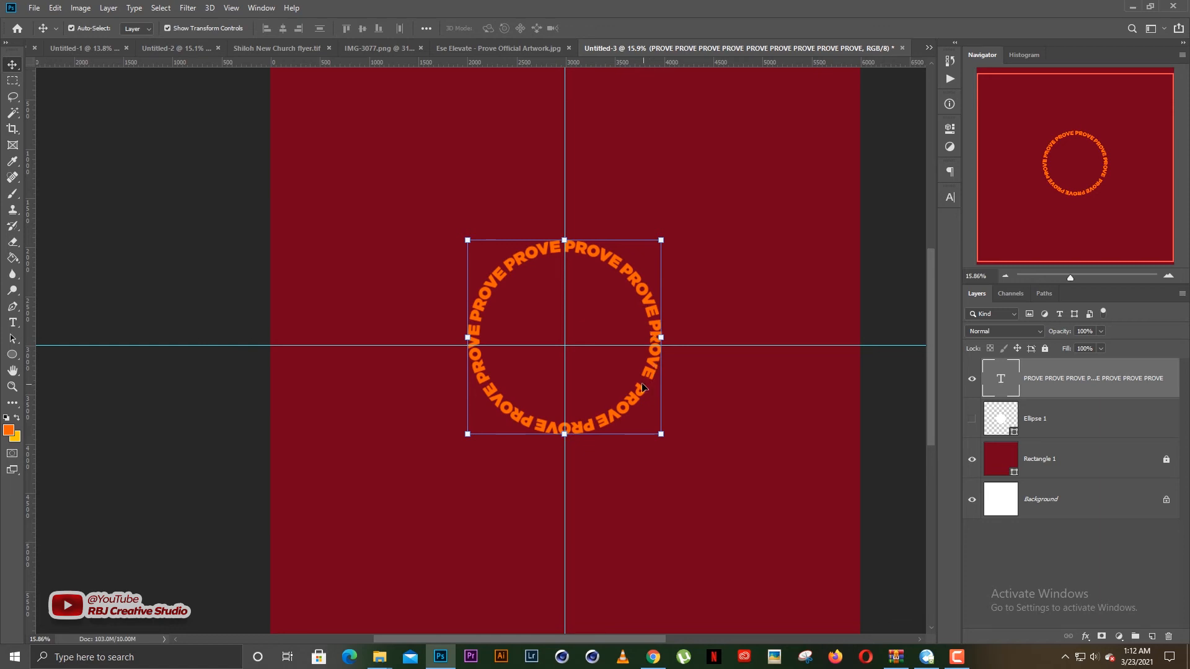
pyautogui.moveTo(642, 387); pyautogui.dragTo(644, 389)
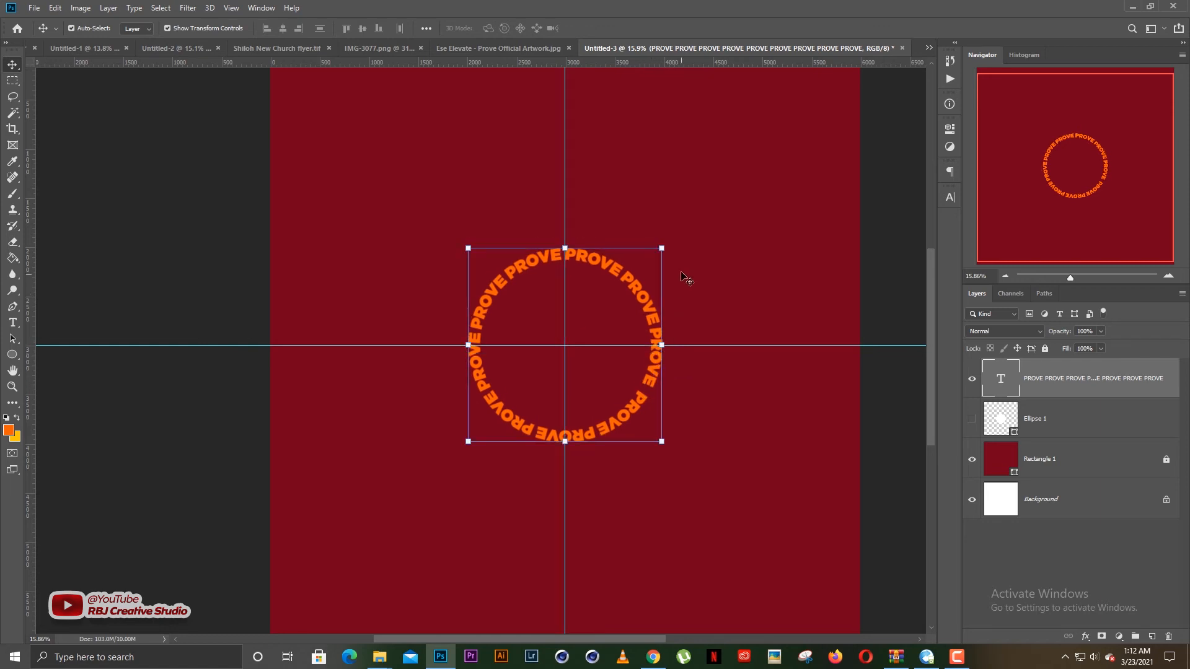
# - Try rotating the PROVE text ring by about 145° around its centre with a free transform
pyautogui.click(667, 243)
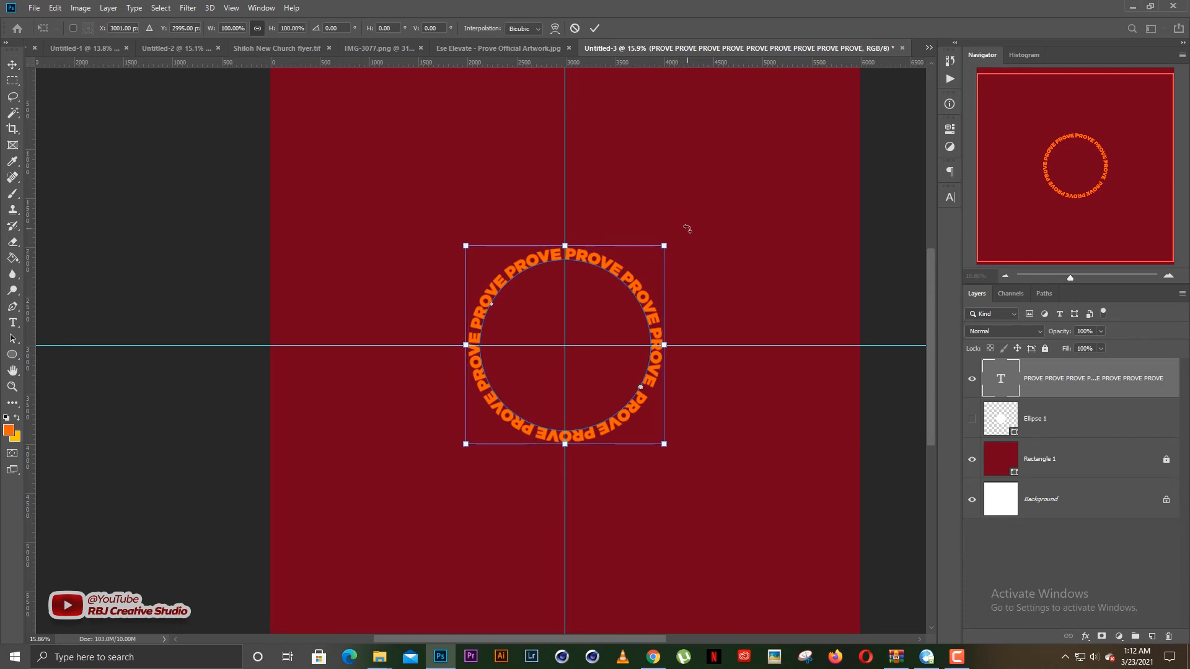
pyautogui.moveTo(690, 231); pyautogui.dragTo(601, 366)
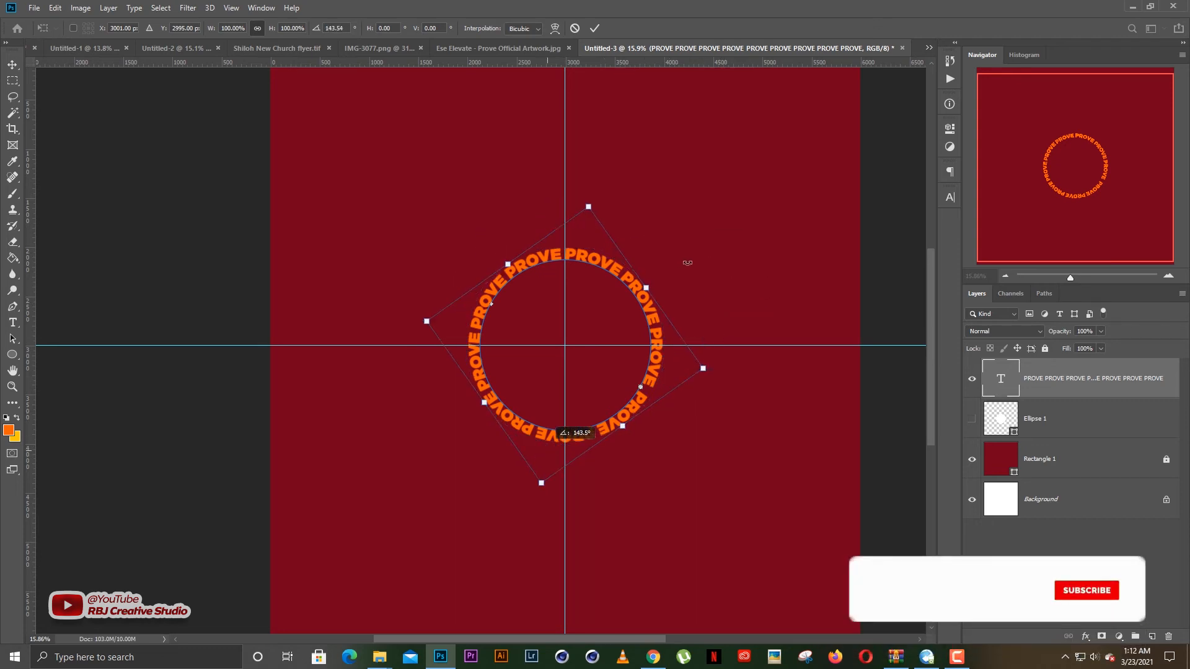
pyautogui.moveTo(700, 242); pyautogui.dragTo(699, 240)
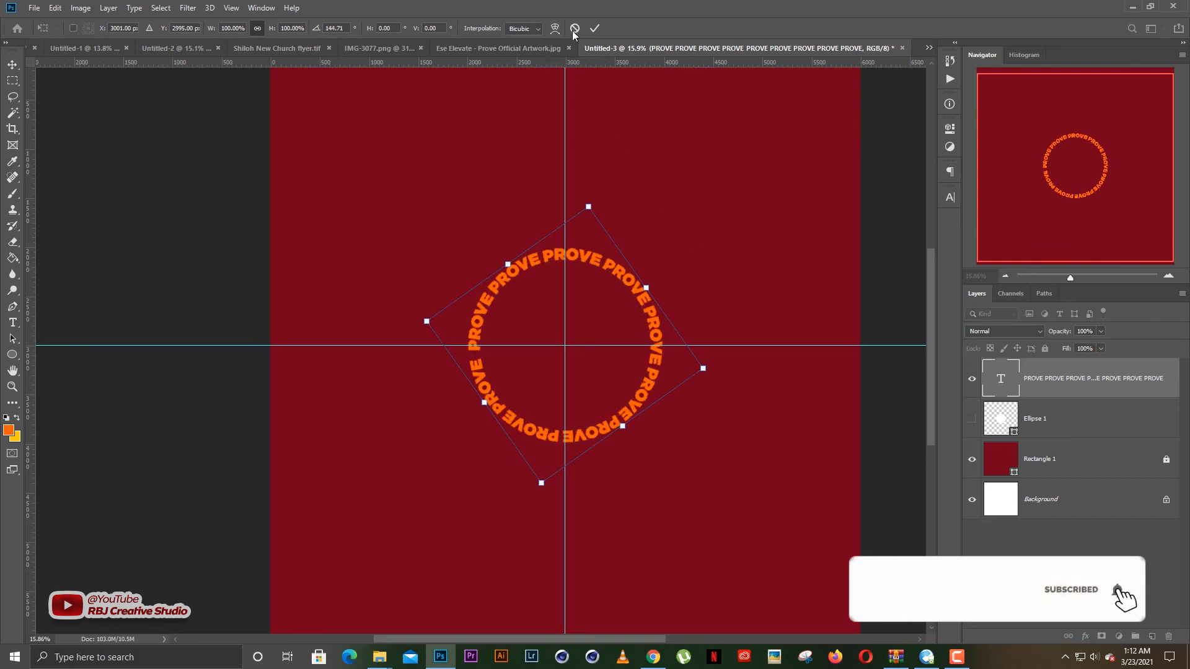
pyautogui.press('Return')
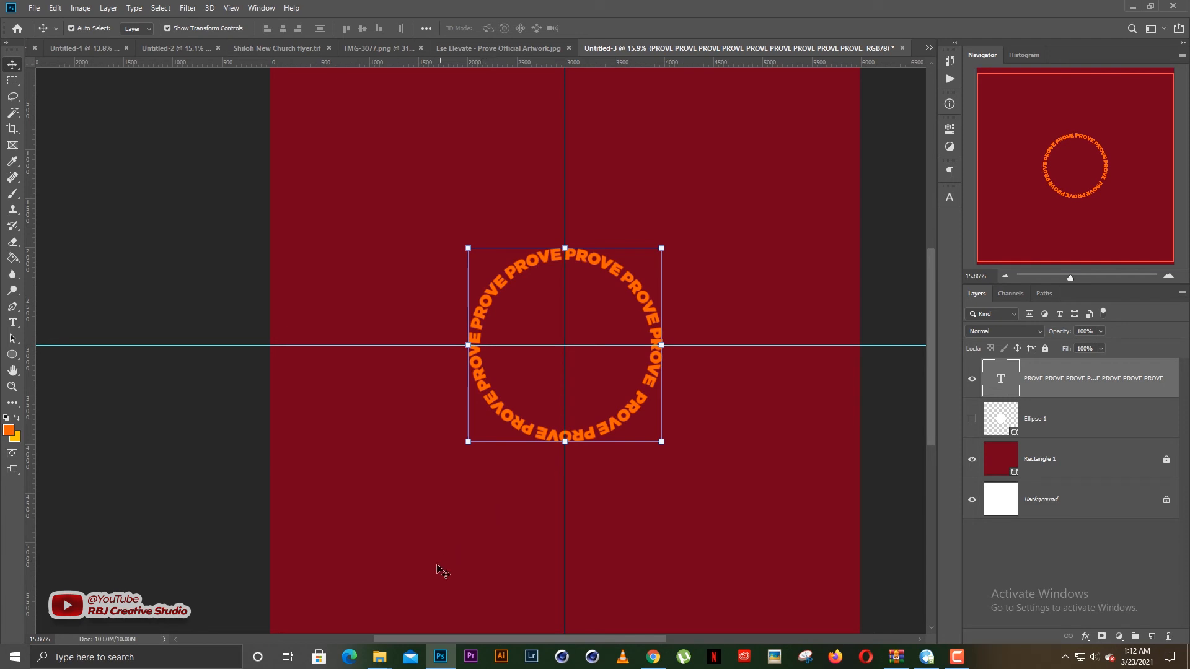
# - Switch to File Explorer, open The Studio folder inside Weks and find the files starting with "ese"
pyautogui.moveTo(380, 658)
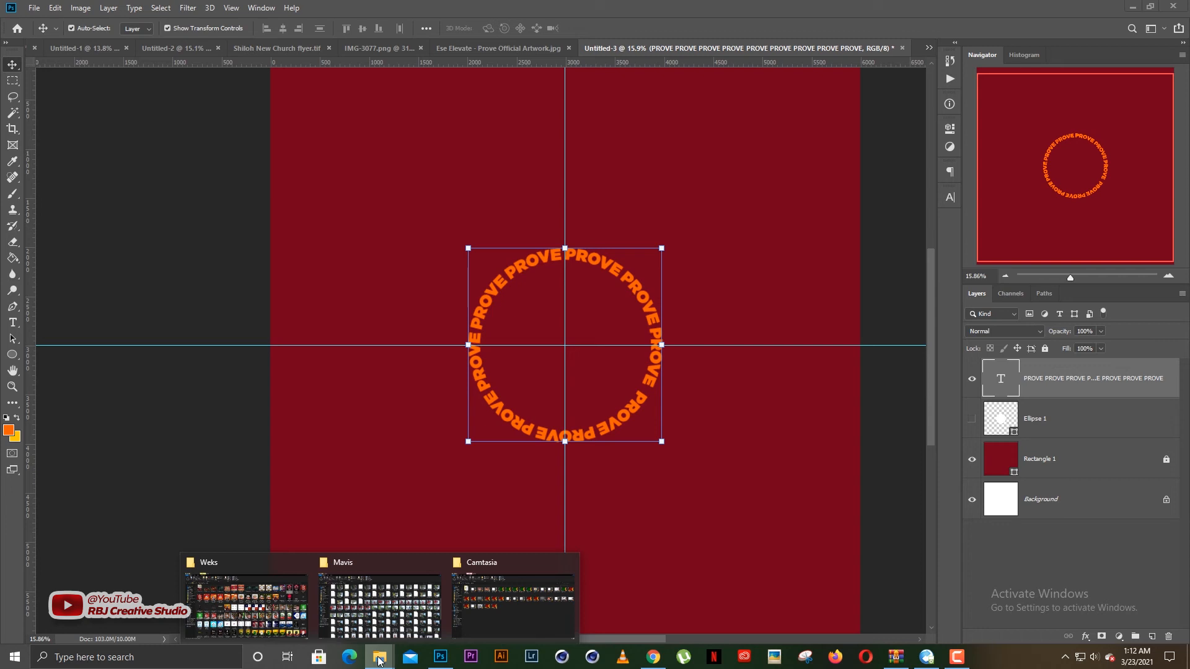
pyautogui.click(266, 591)
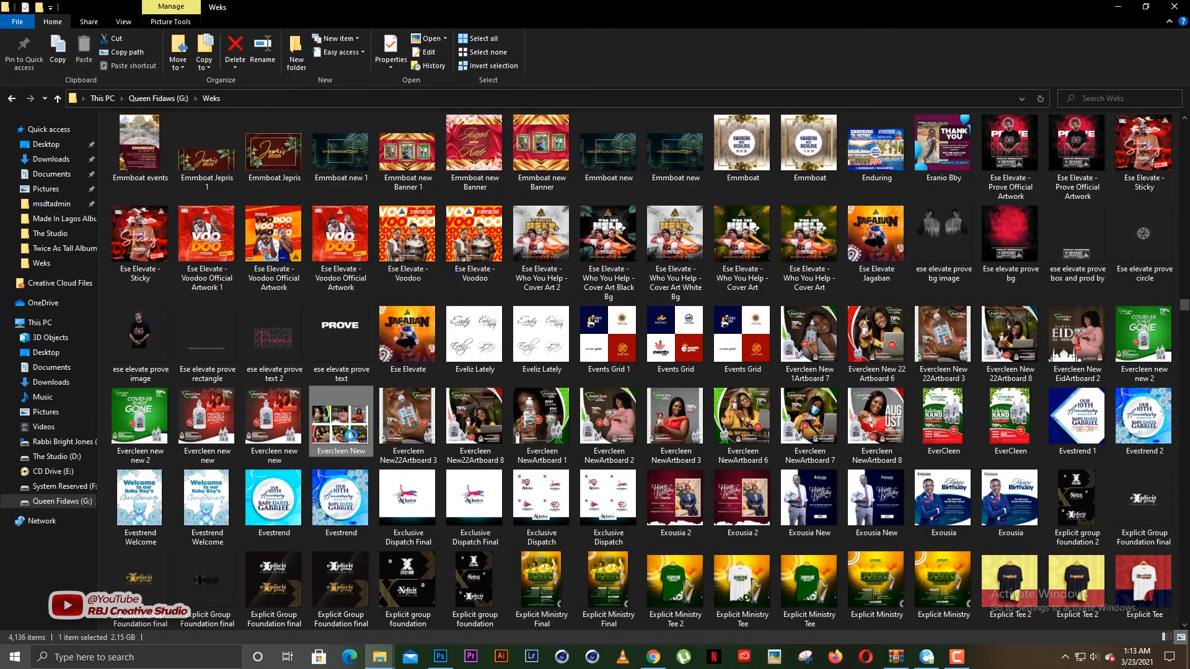
pyautogui.scroll(15, 550, 190)
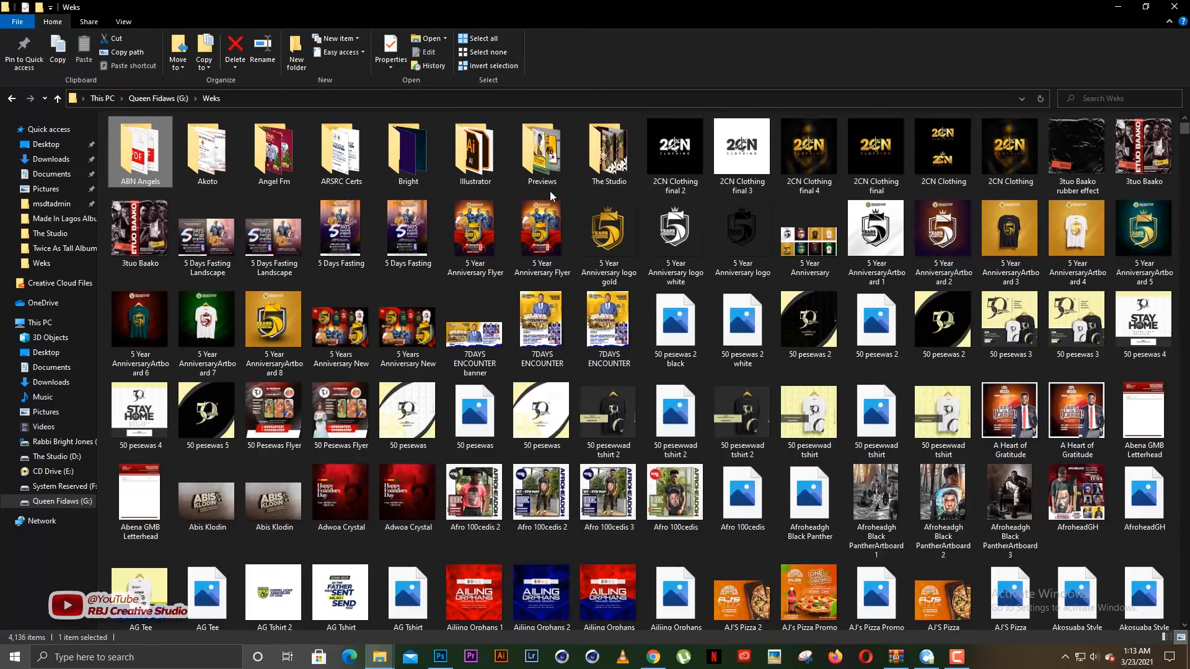
pyautogui.doubleClick(602, 155)
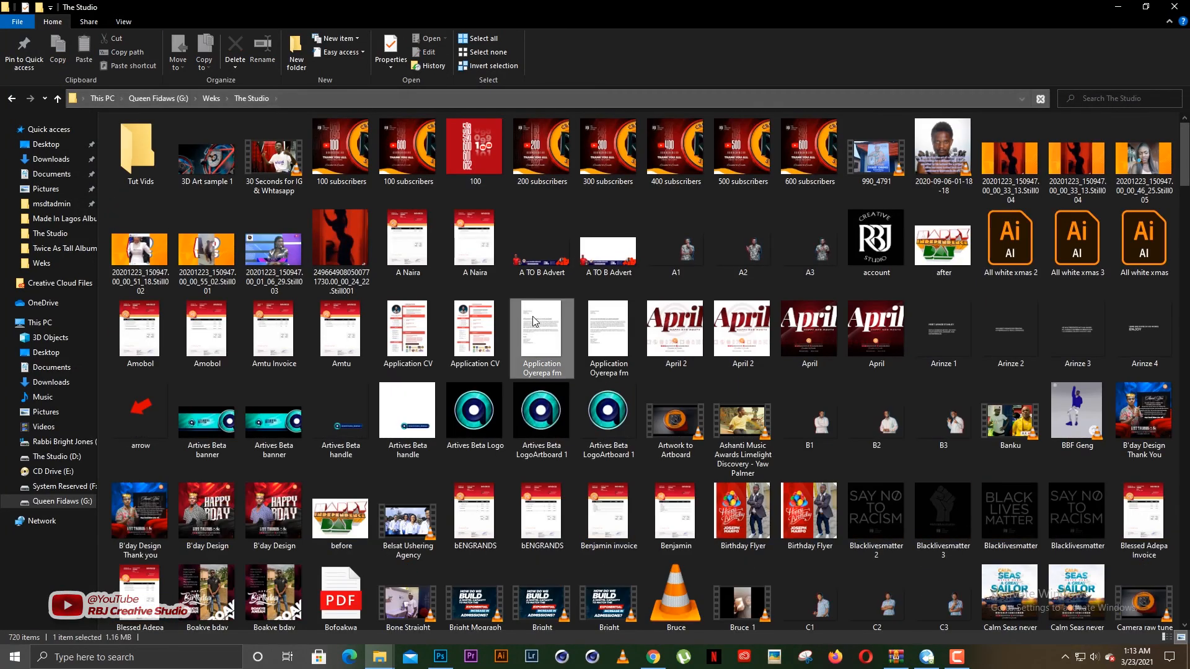
pyautogui.write('ese')
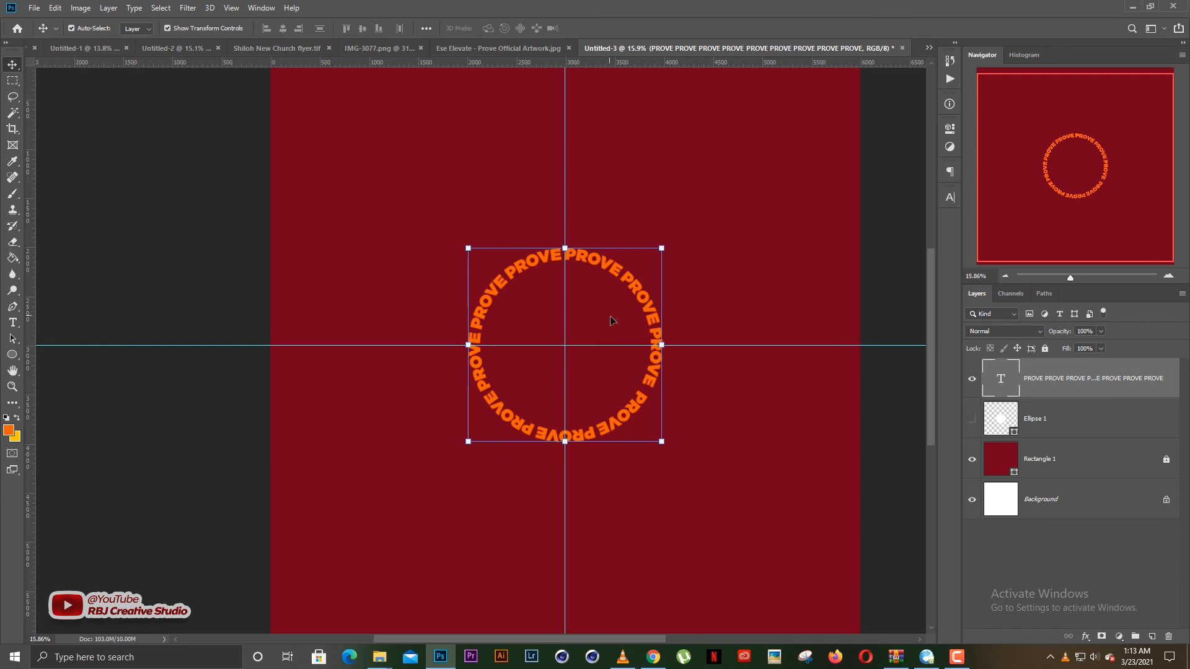
# - Examine the PROVE ring around the artist's head in Ese elevate prove Audio Slide.mp4 in VLC, and return to the Photoshop document
pyautogui.click(623, 656)
pyautogui.scroll(-2, 607, 418)
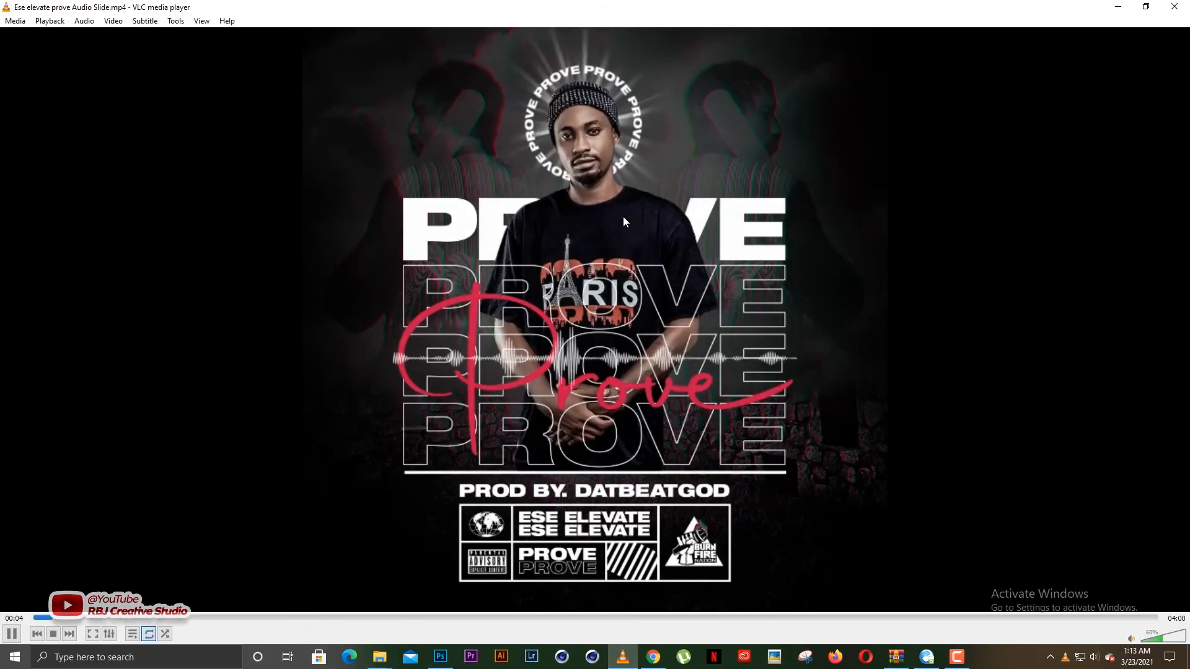
pyautogui.scroll(1, 600, 217)
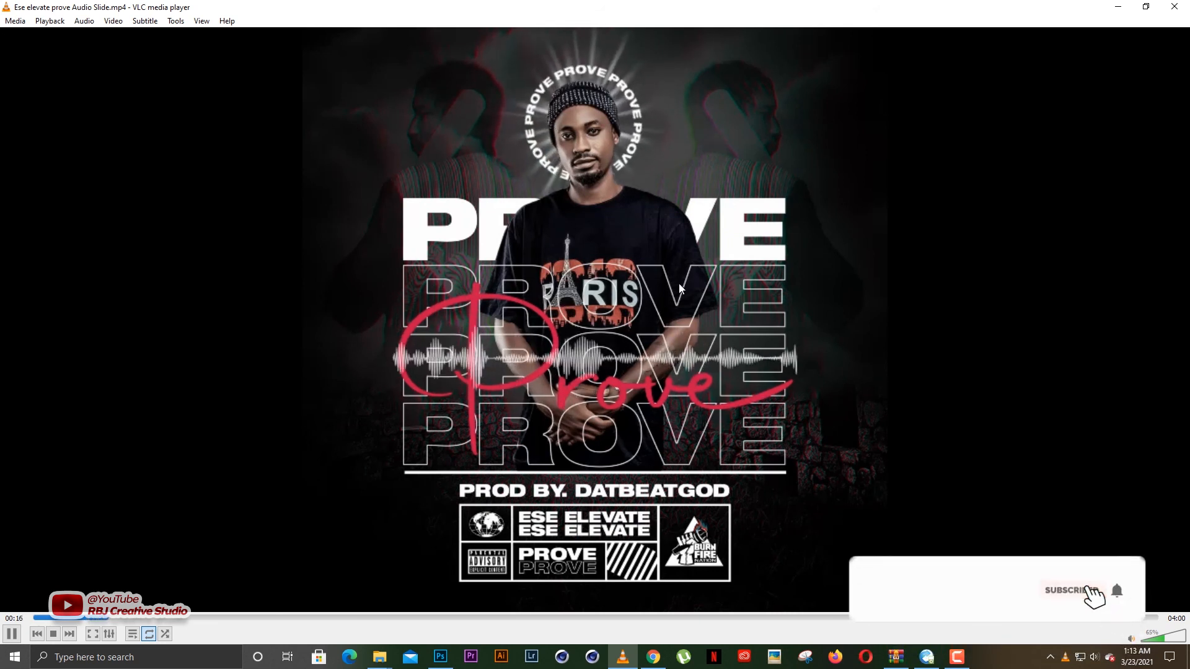
pyautogui.rightClick(1041, 110)
pyautogui.click(1061, 119)
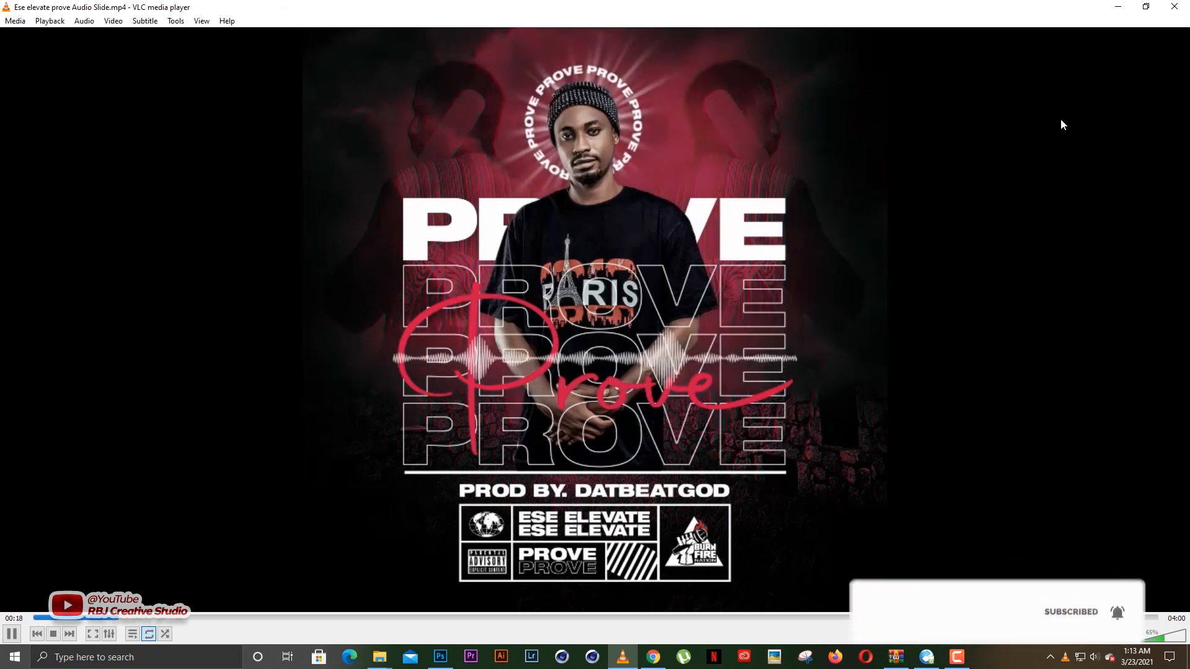
pyautogui.click(1118, 7)
pyautogui.click(724, 271)
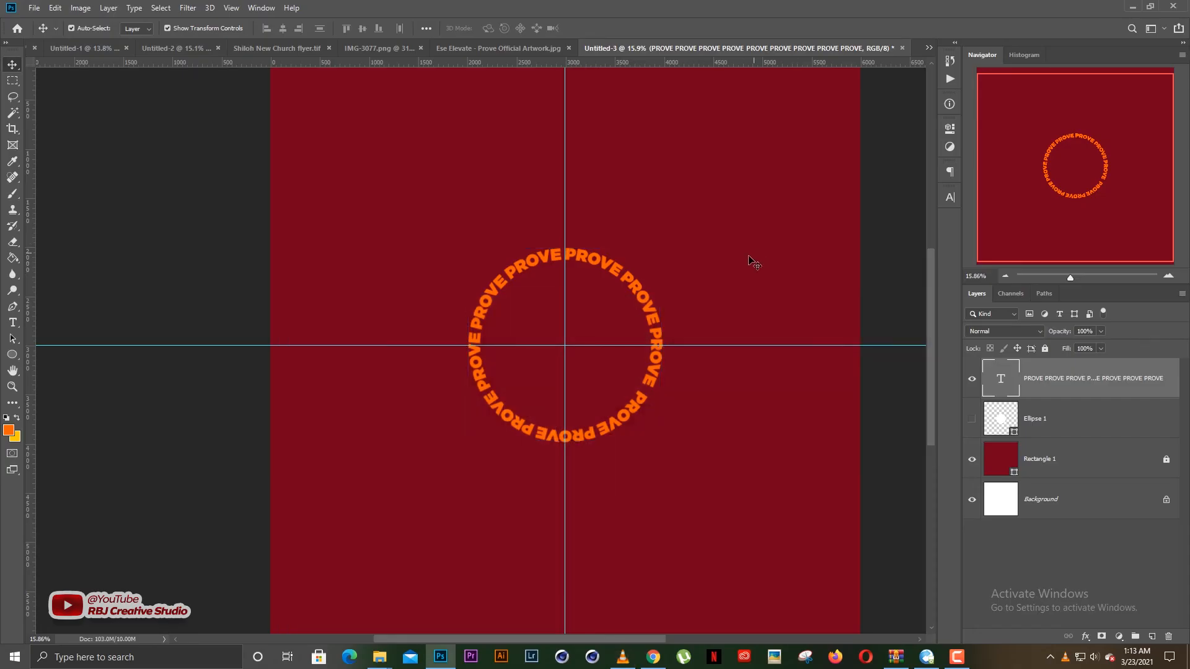